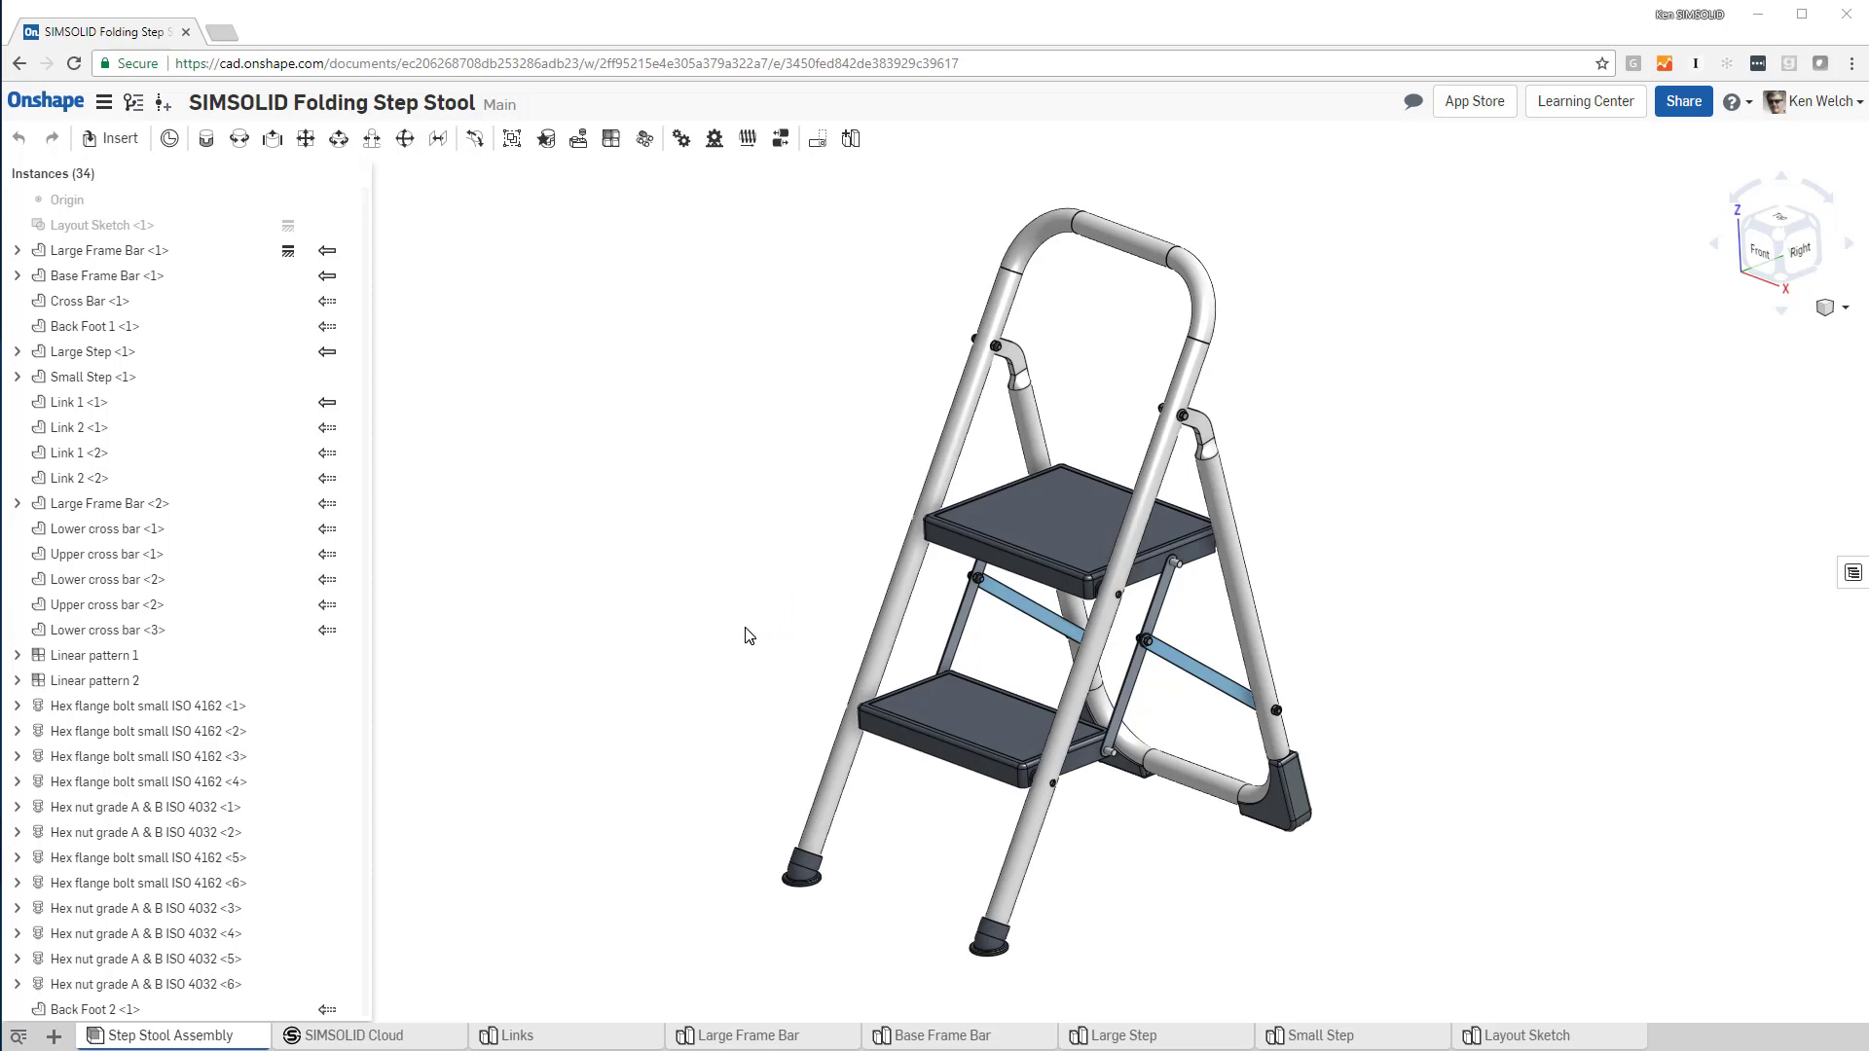
- Orbit the Step Stool Assembly to view it from other angles
right_click_drag(763, 634, 728, 720)
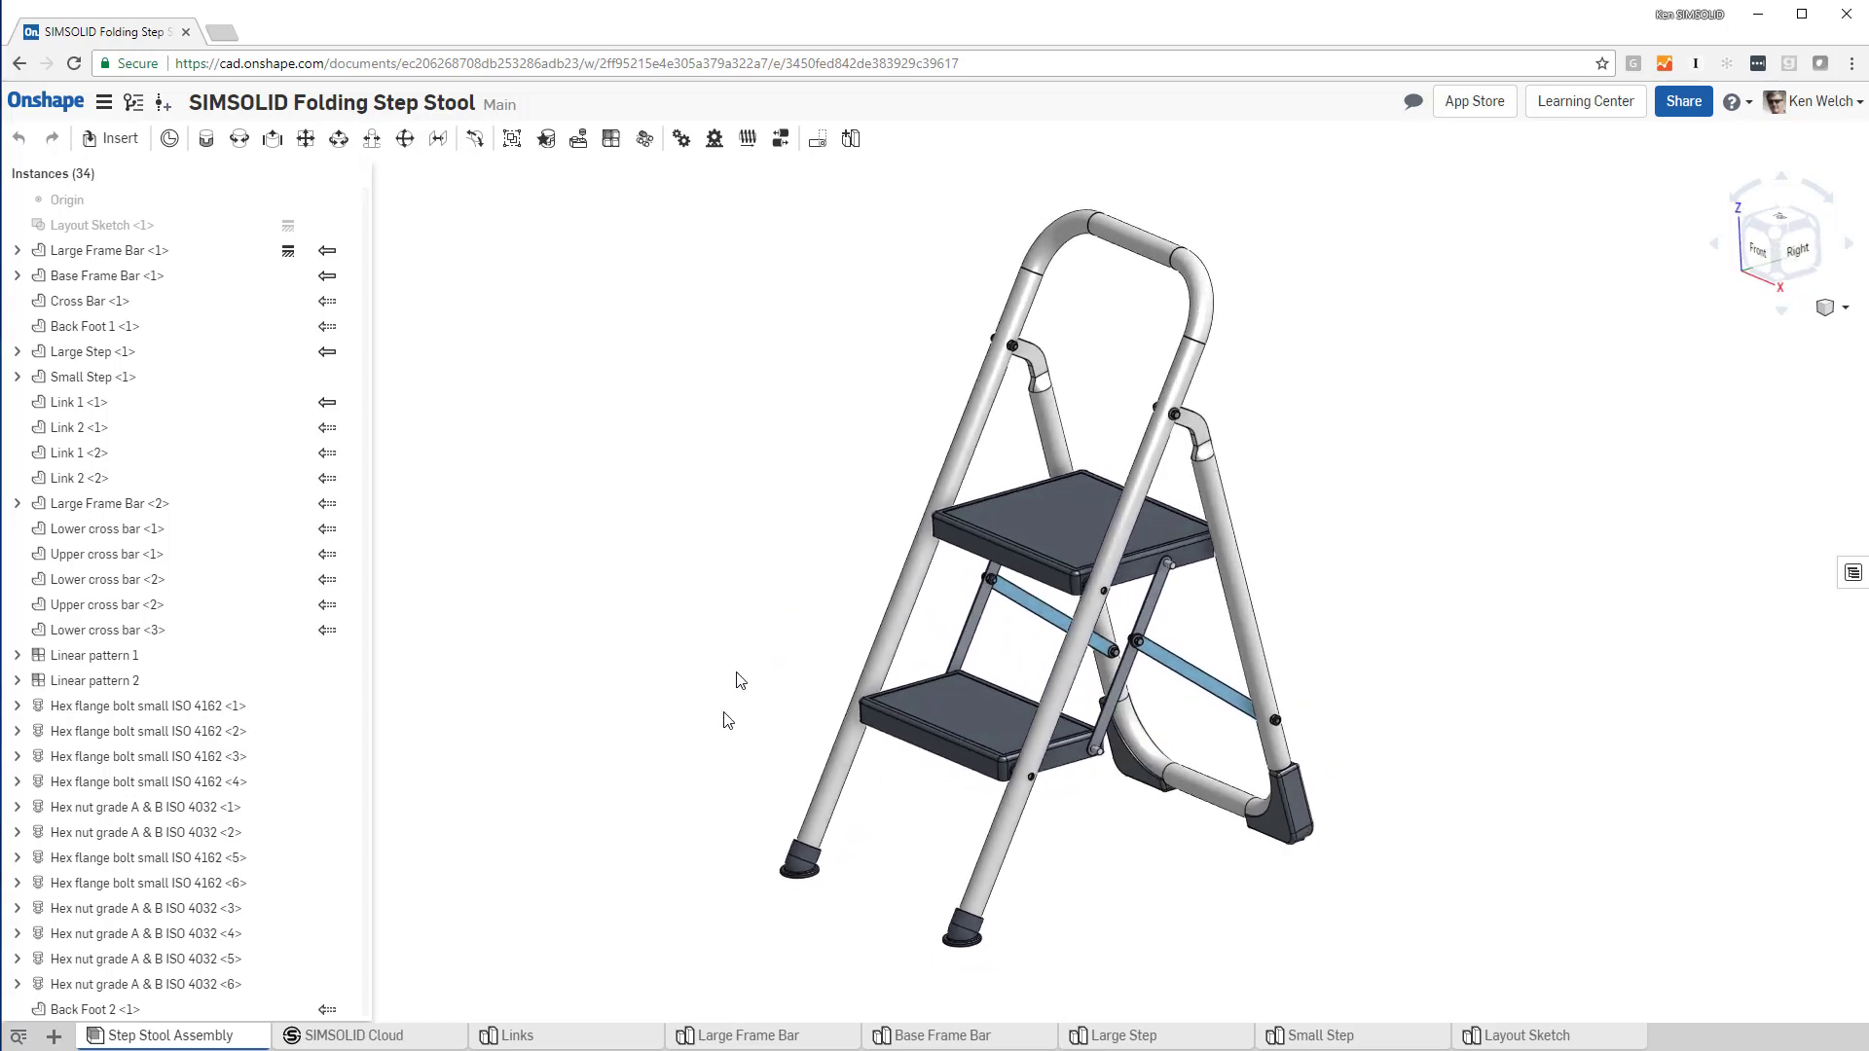
- Load the stool in SIMSOLID Cloud, then show Structural 1's gravity load and Structural 2's lower-step force
left_click(389, 1036)
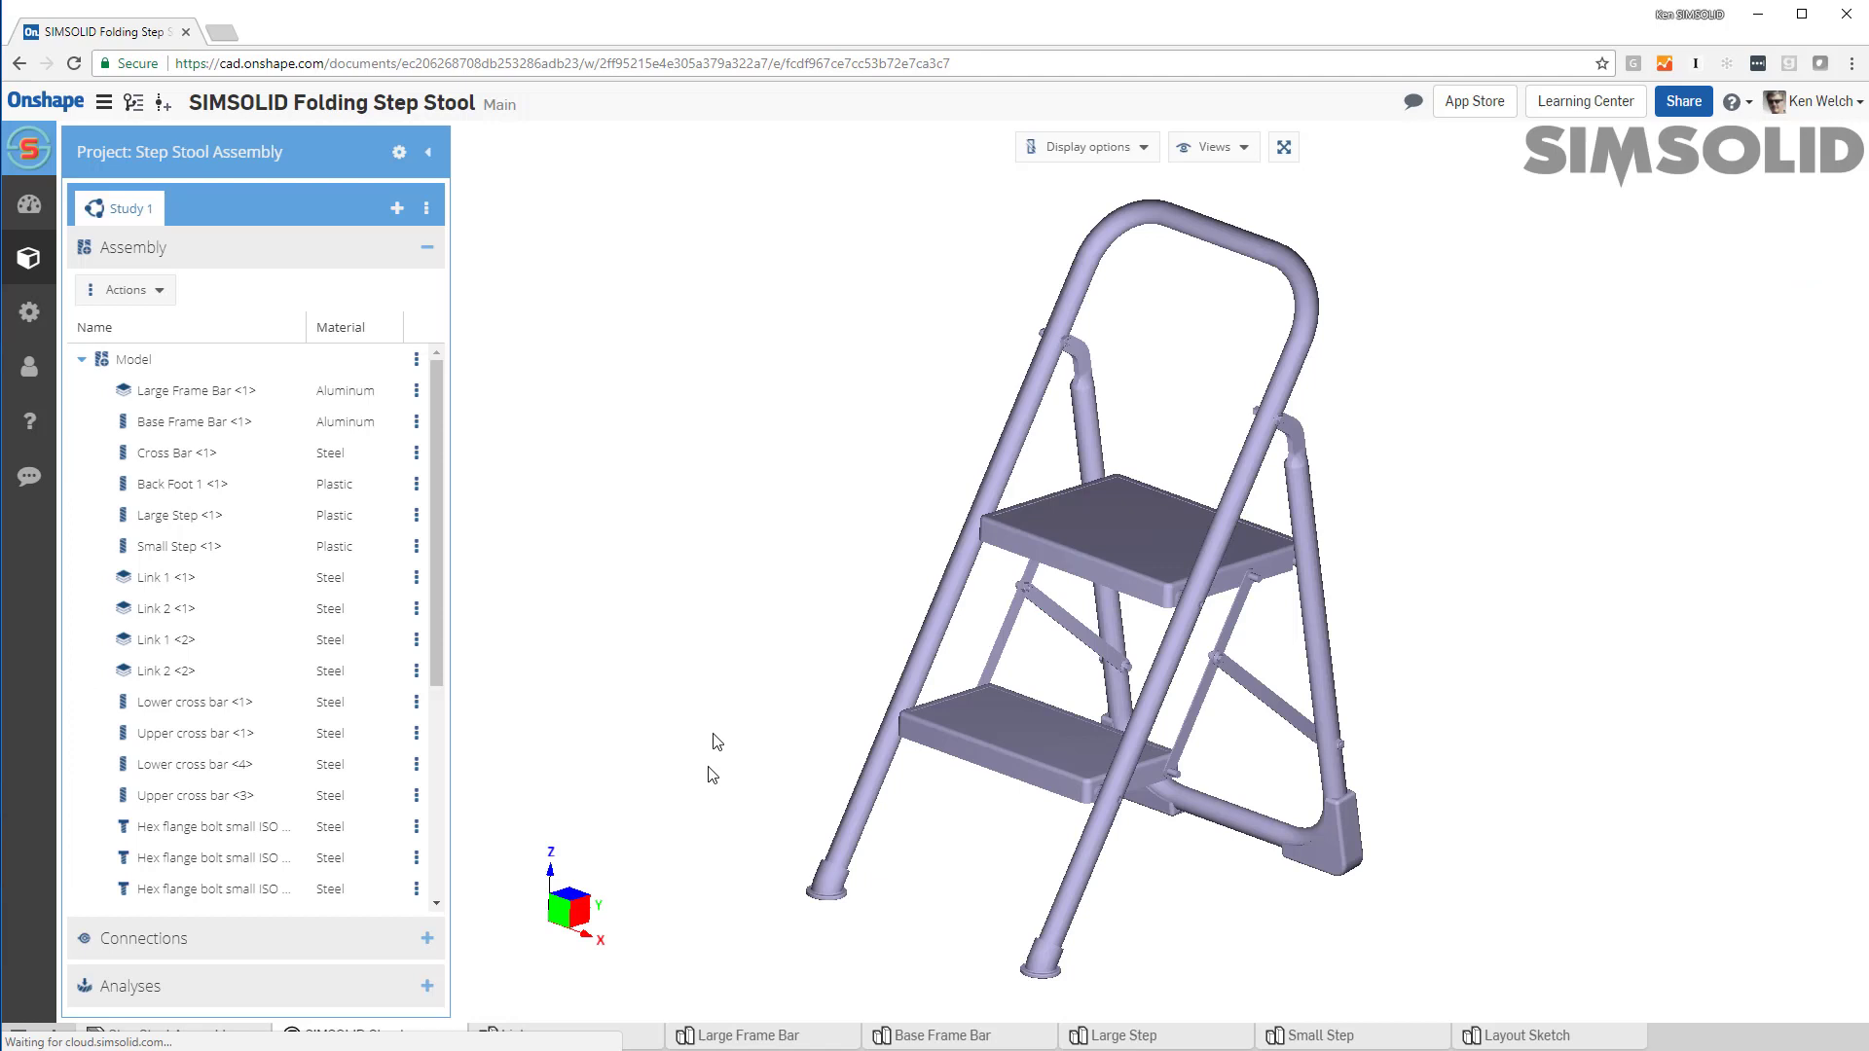
mouse_move(855, 580)
right_mouse_down()
mouse_move(793, 592)
mouse_move(834, 575)
right_mouse_up()
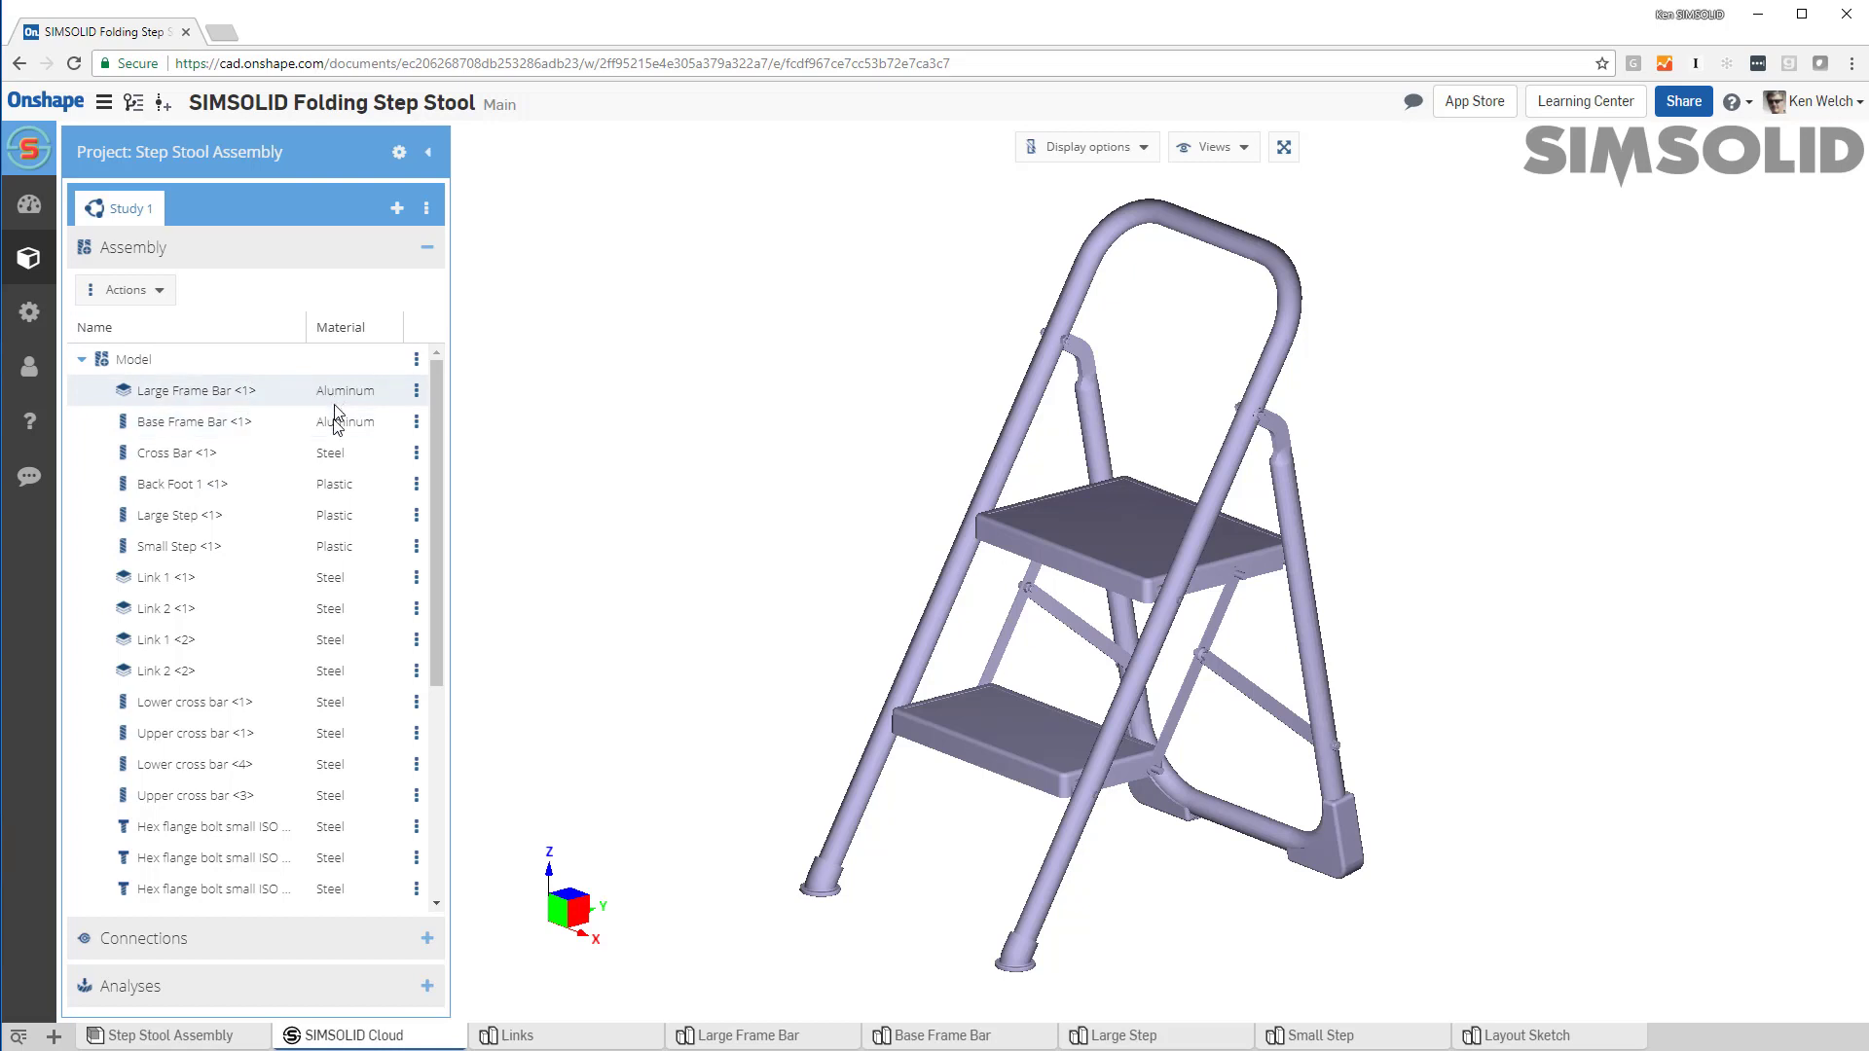
left_click(251, 941)
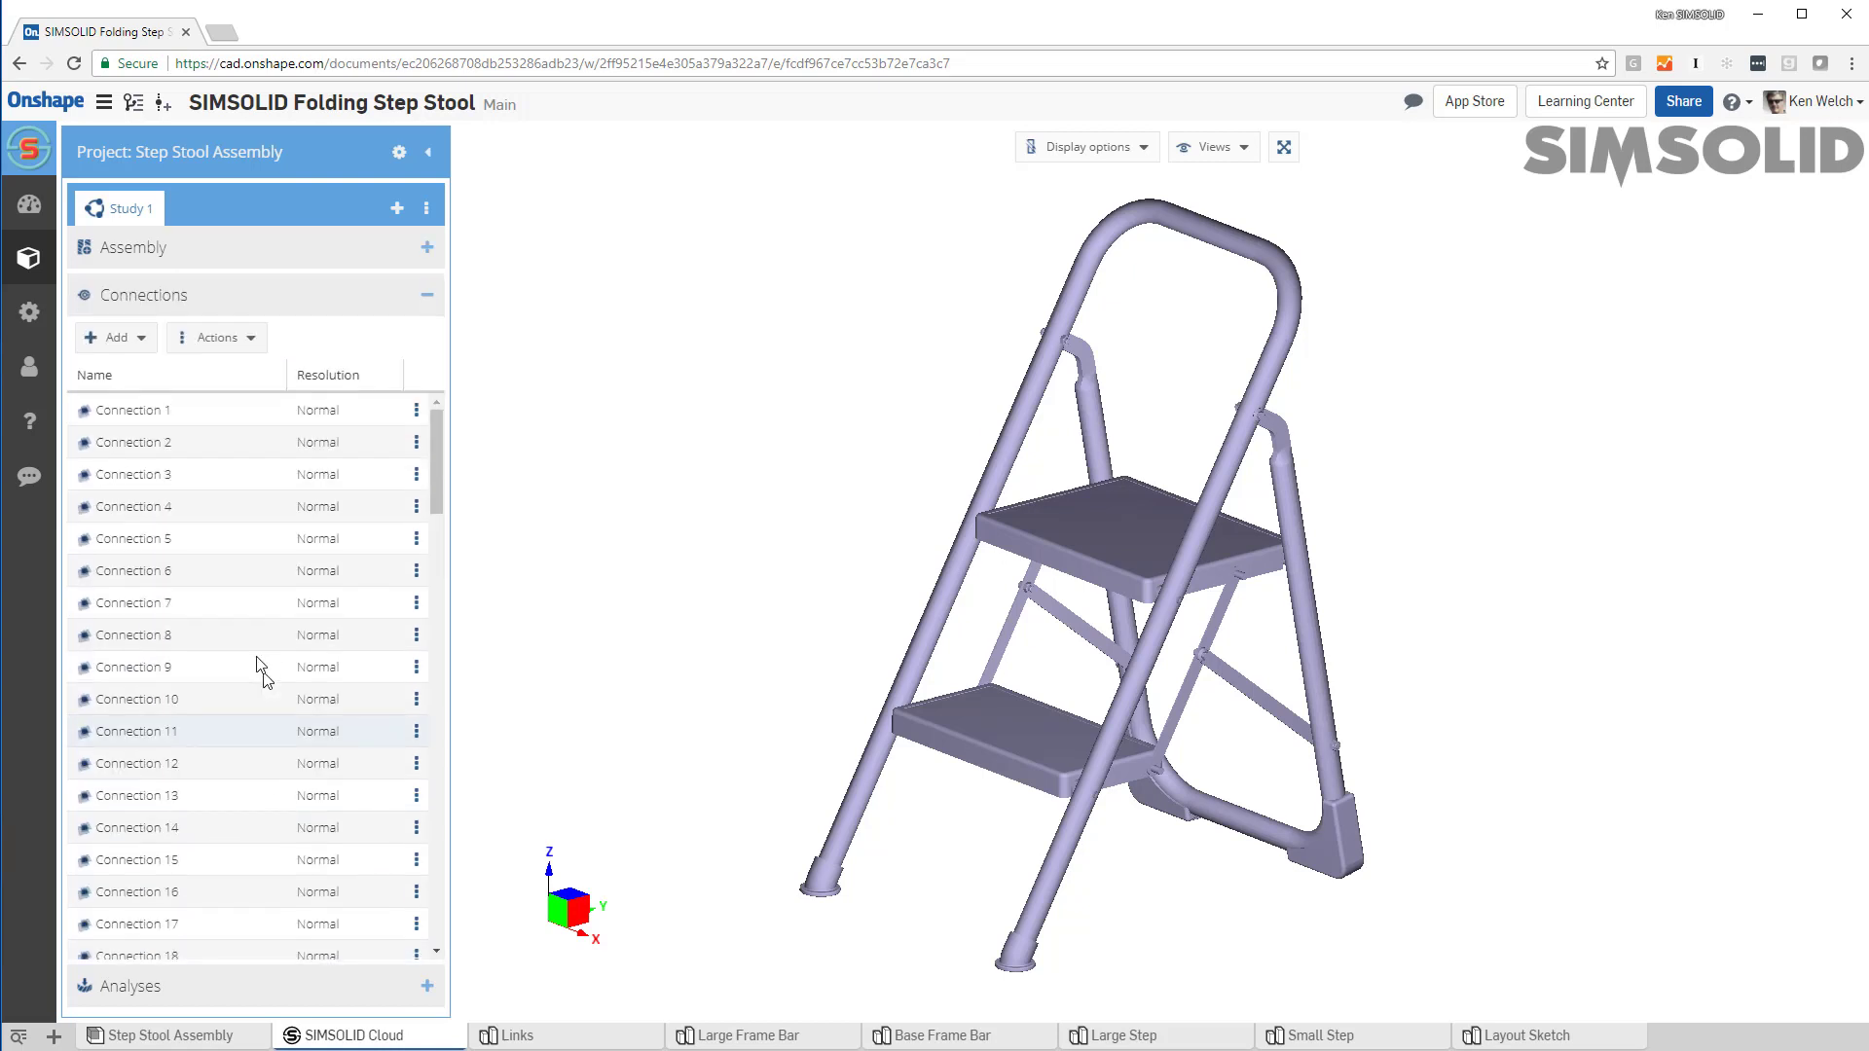
left_click(250, 985)
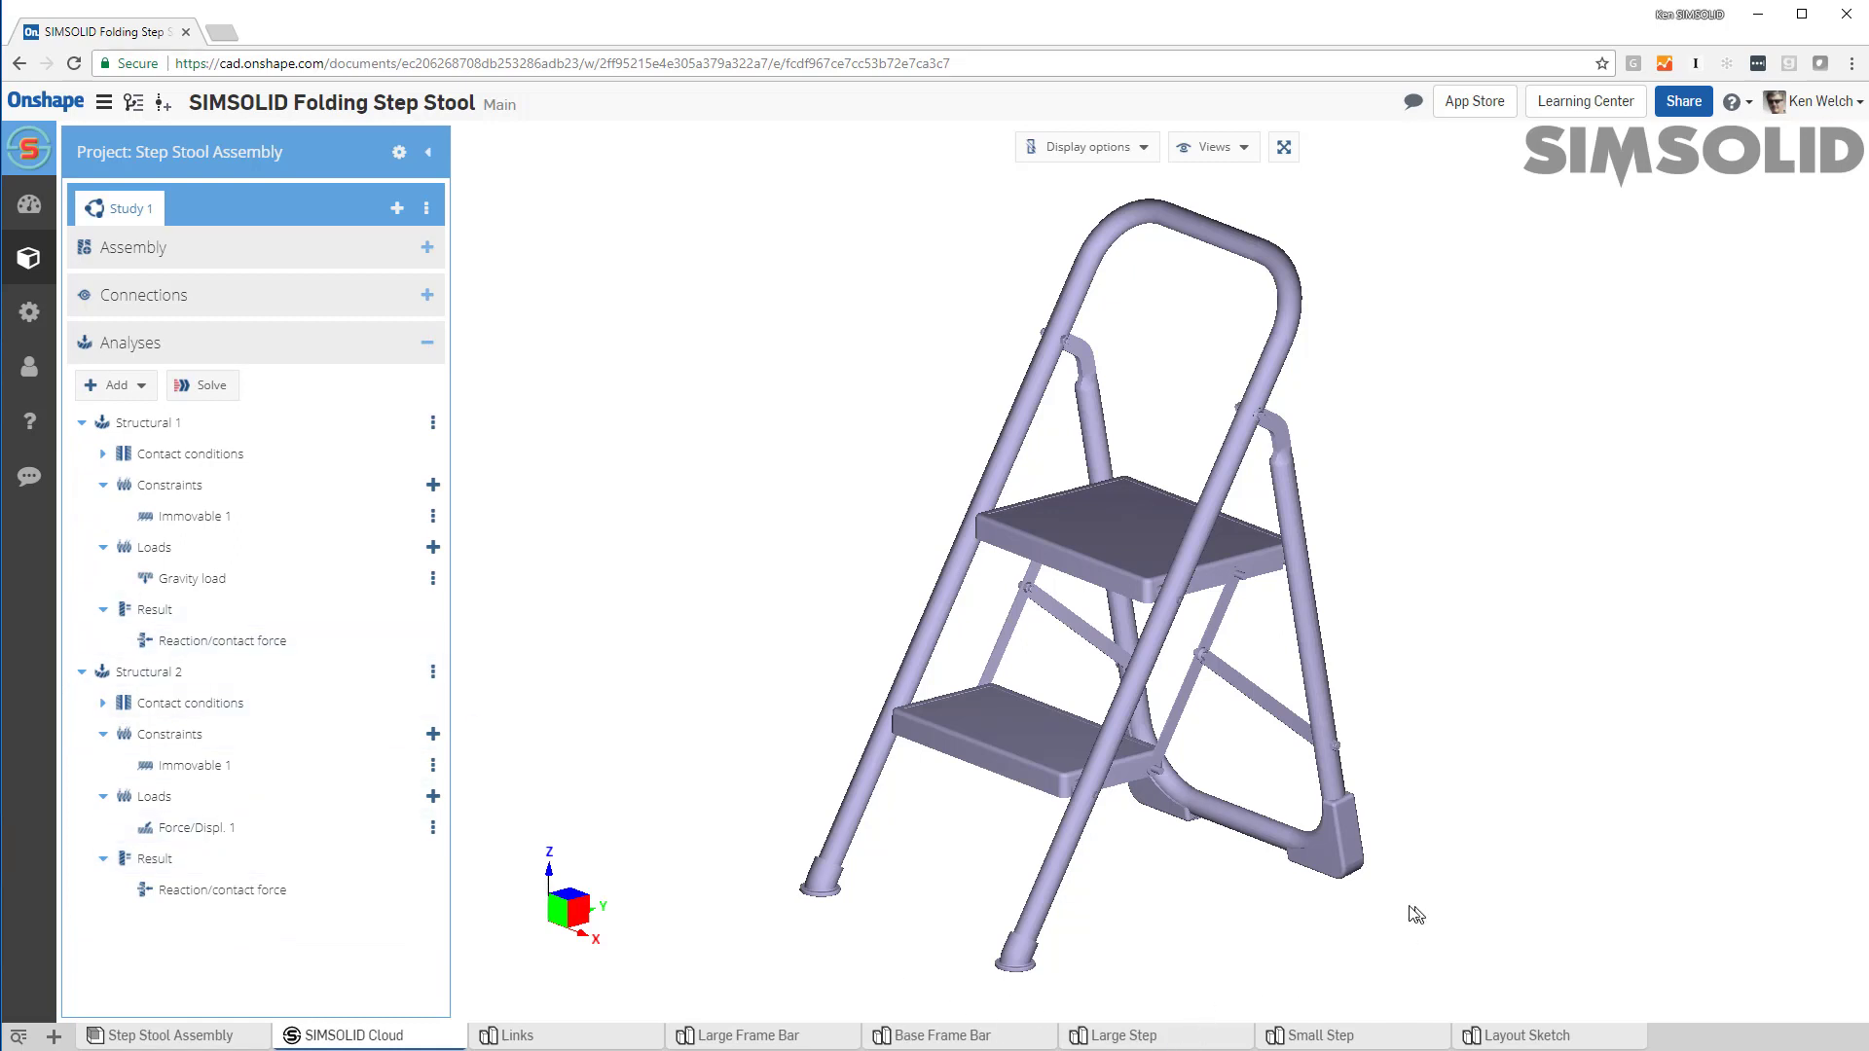
left_click(208, 584)
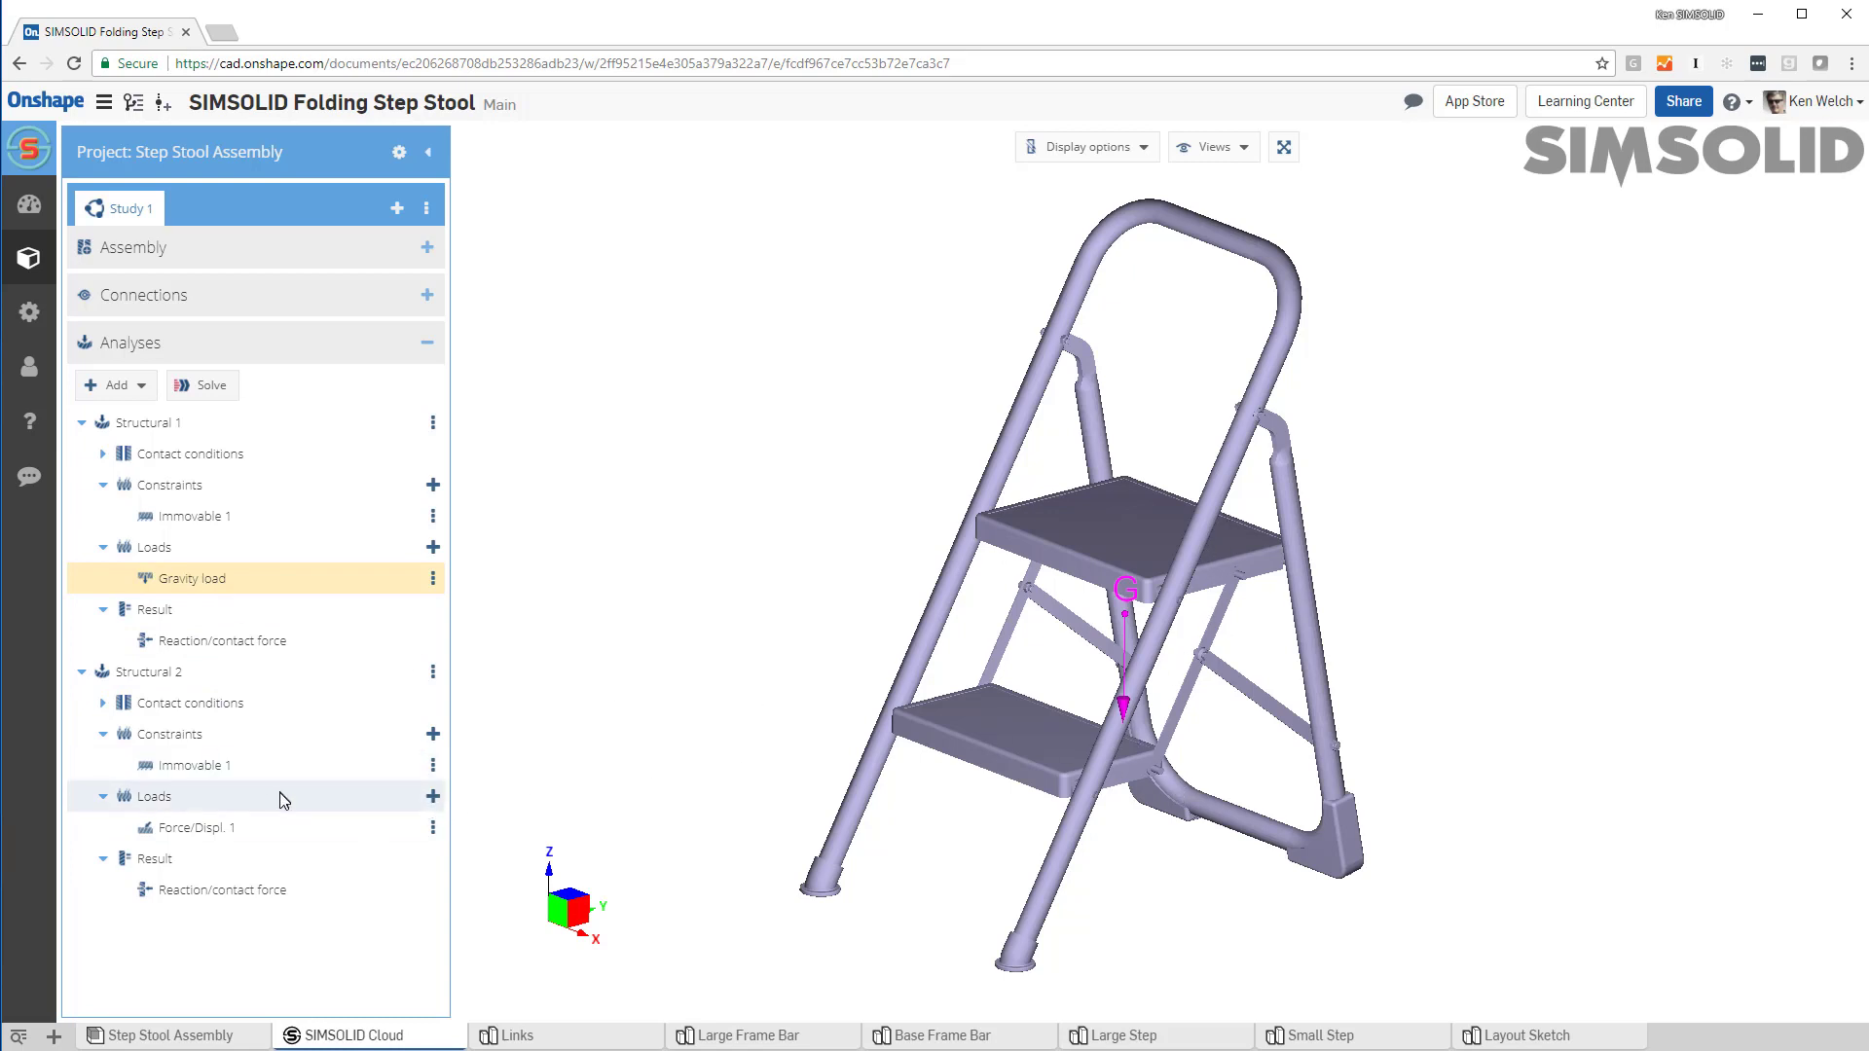
left_click(222, 835)
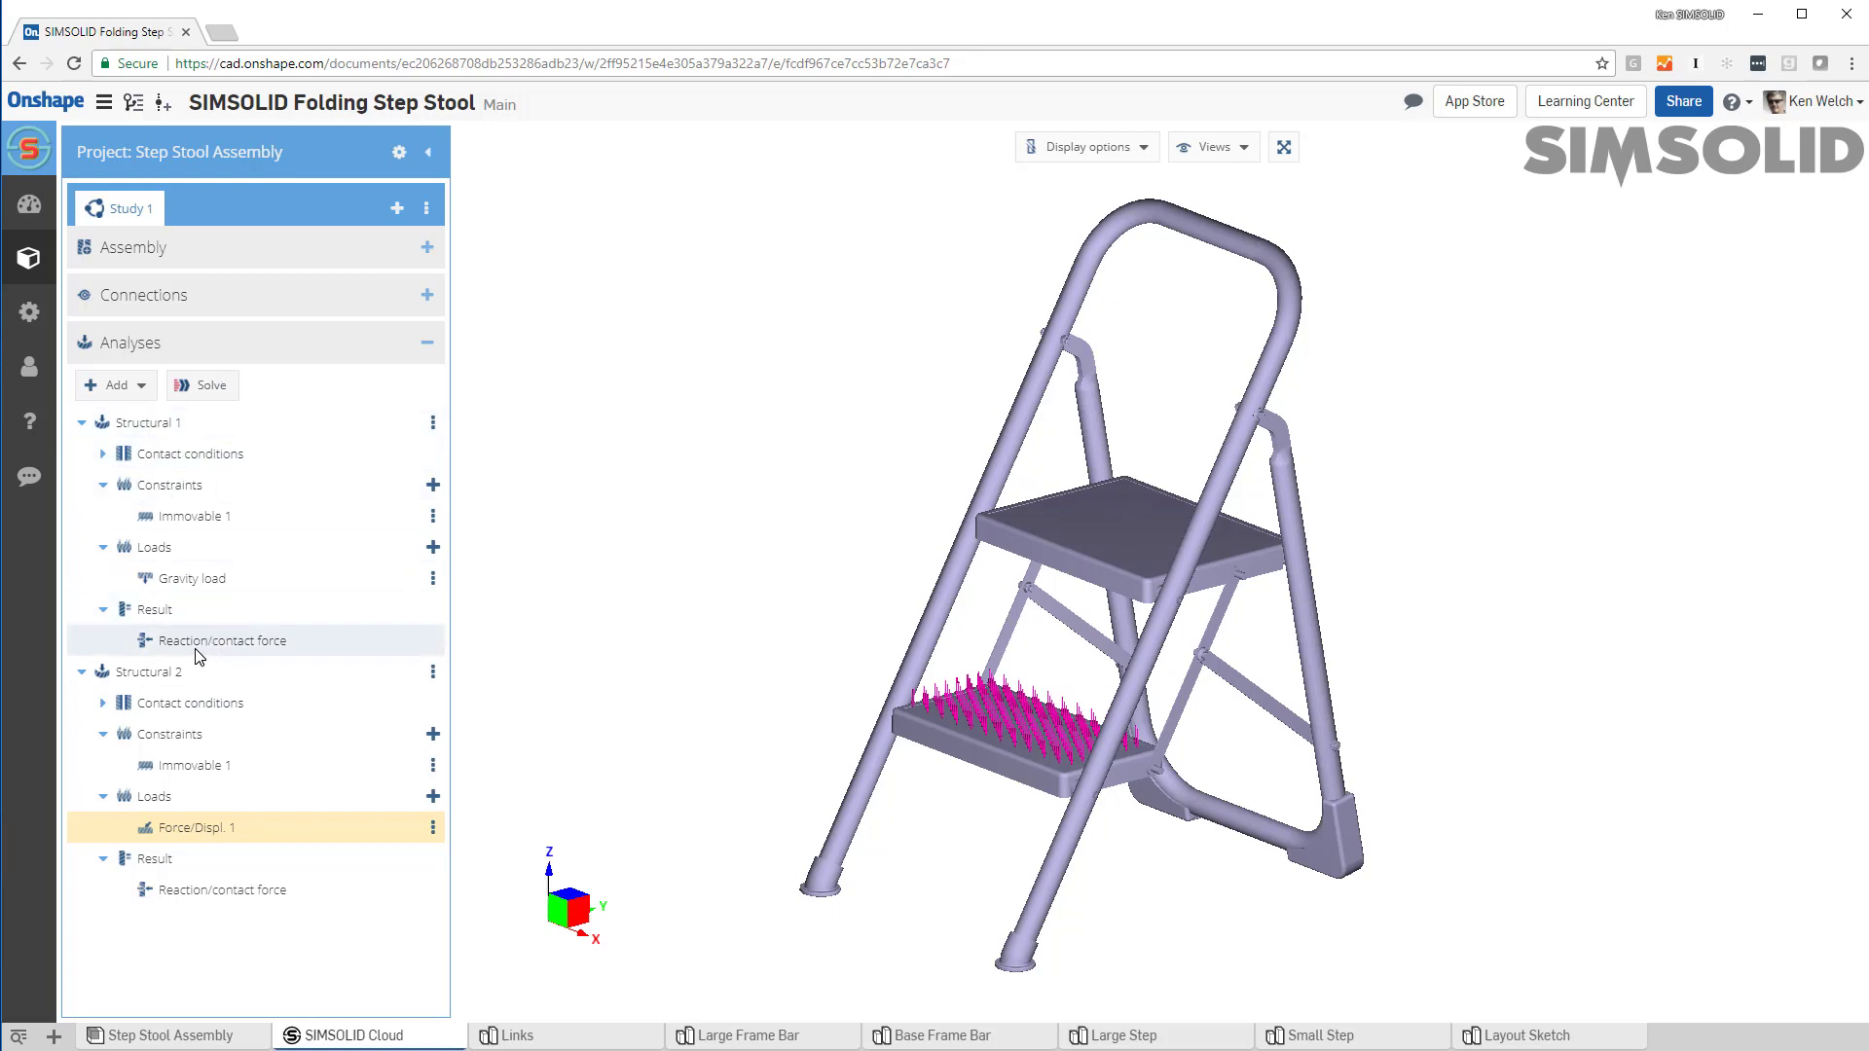
- Open Structural 1's Reaction/contact force results and show the first support's reaction beside the stool
left_click(269, 642)
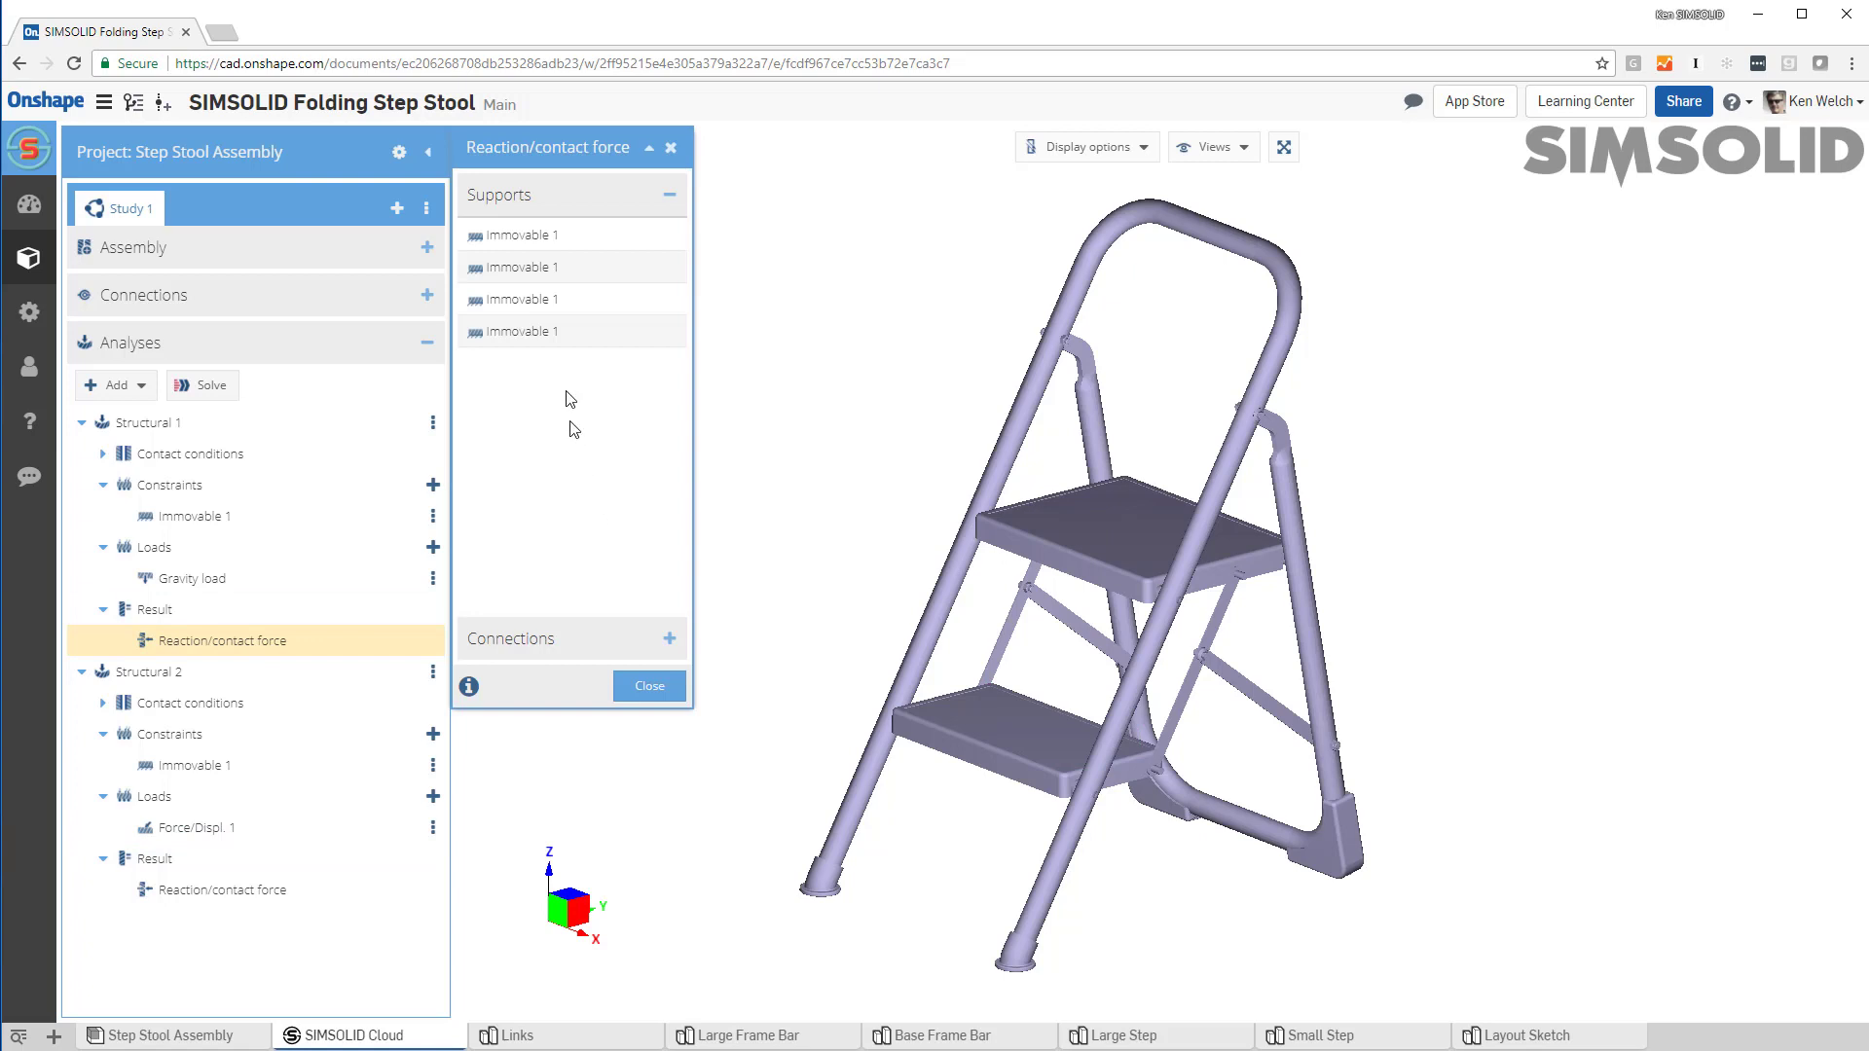
left_click(553, 196)
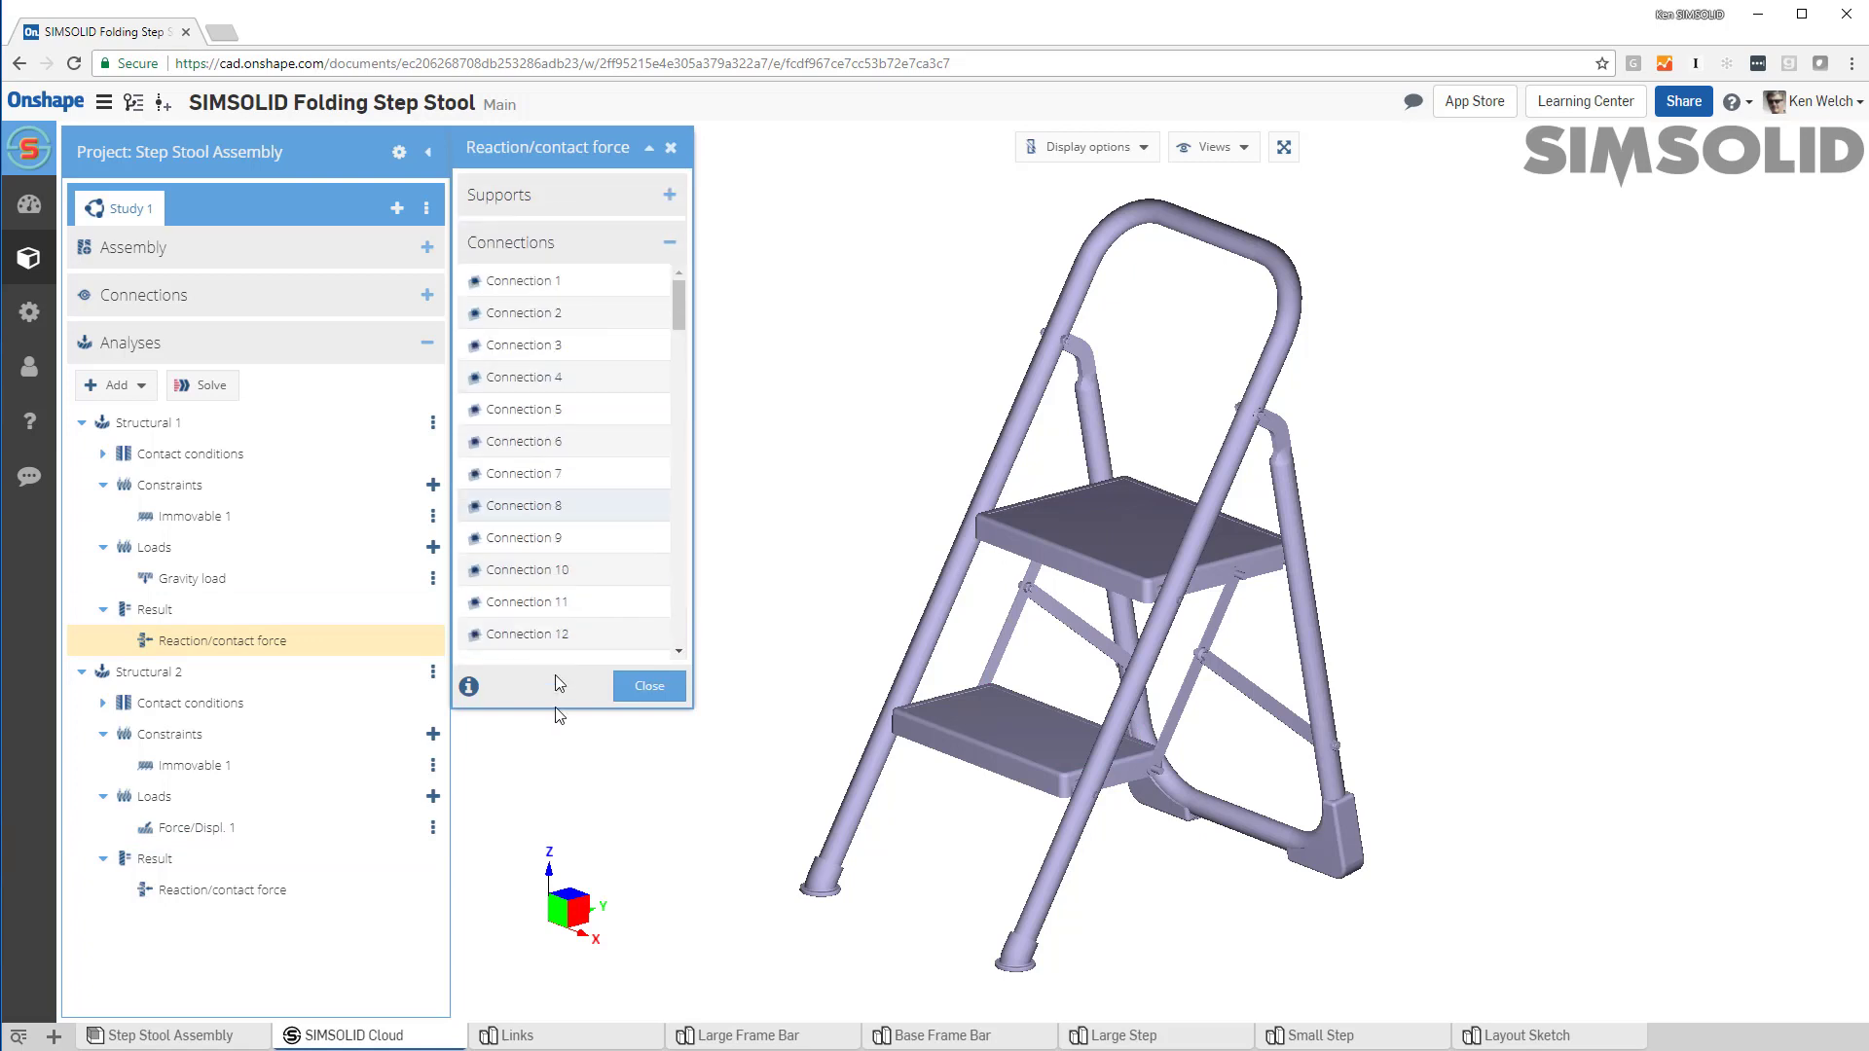
left_click(526, 197)
left_click(521, 239)
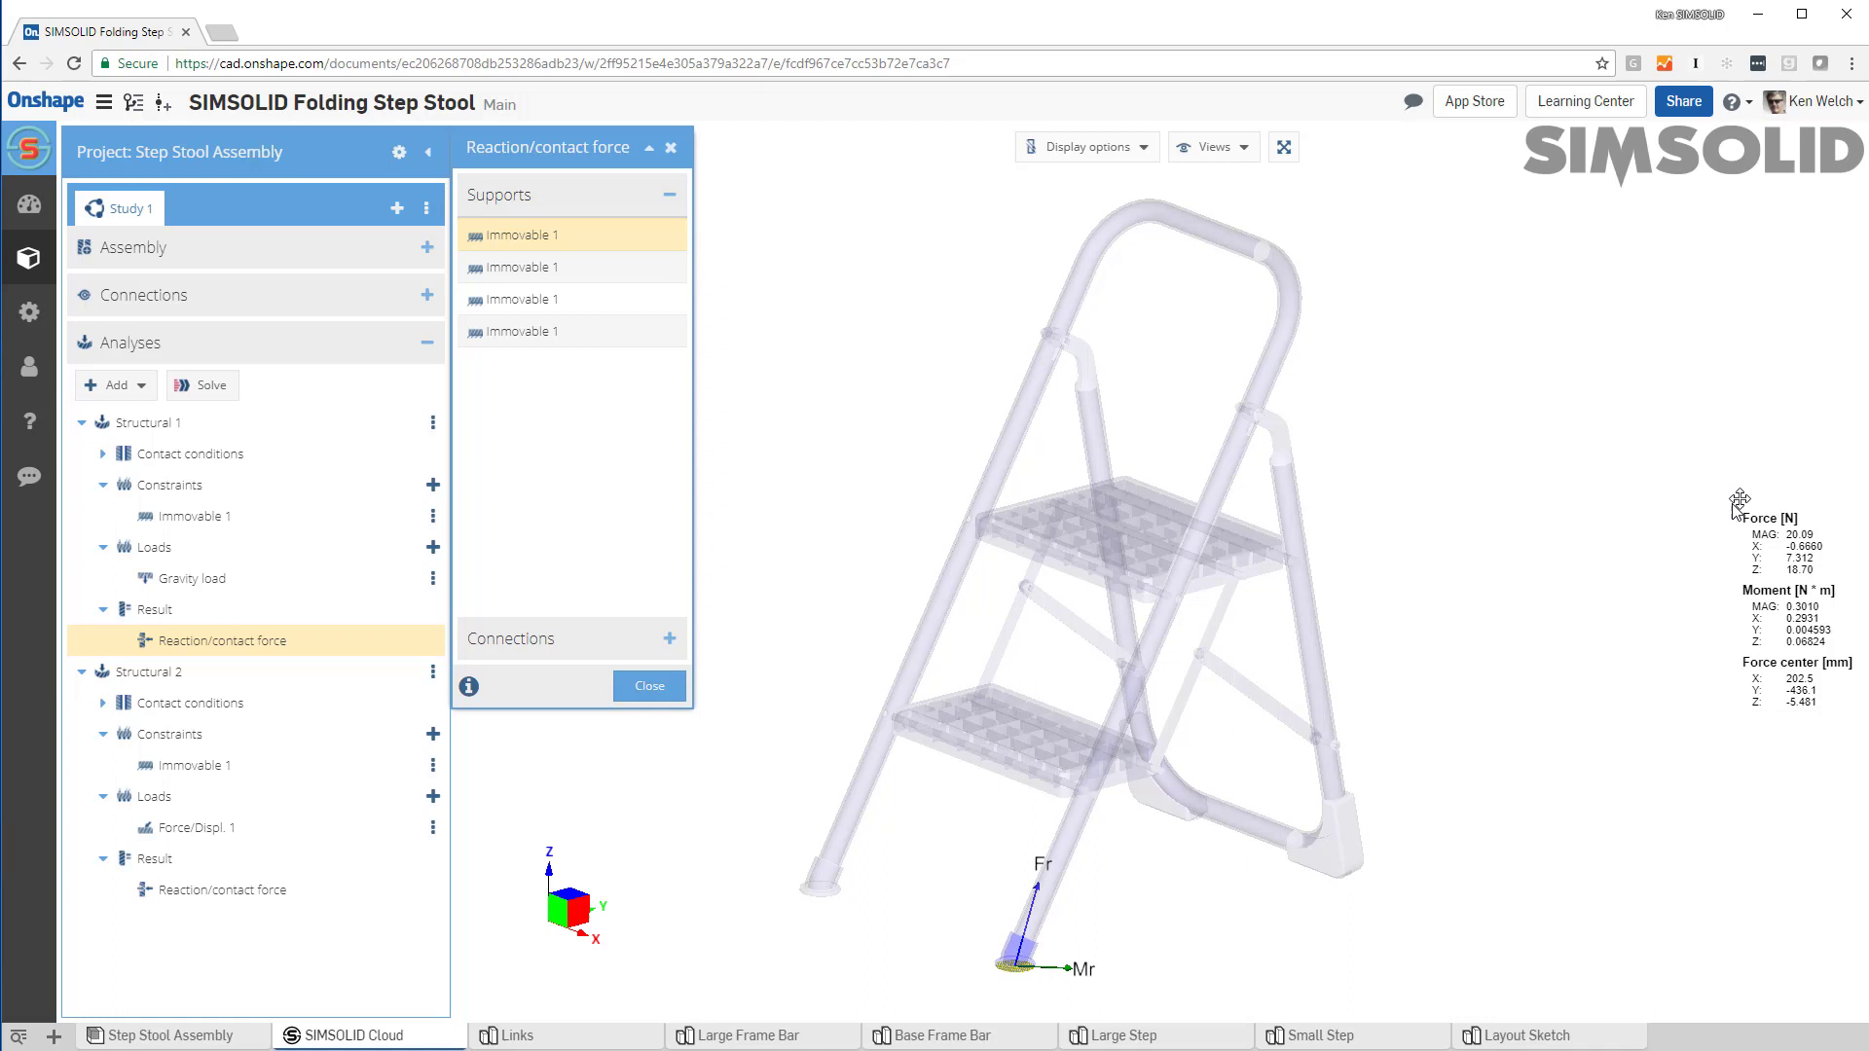
left_click_drag(1739, 500, 790, 286)
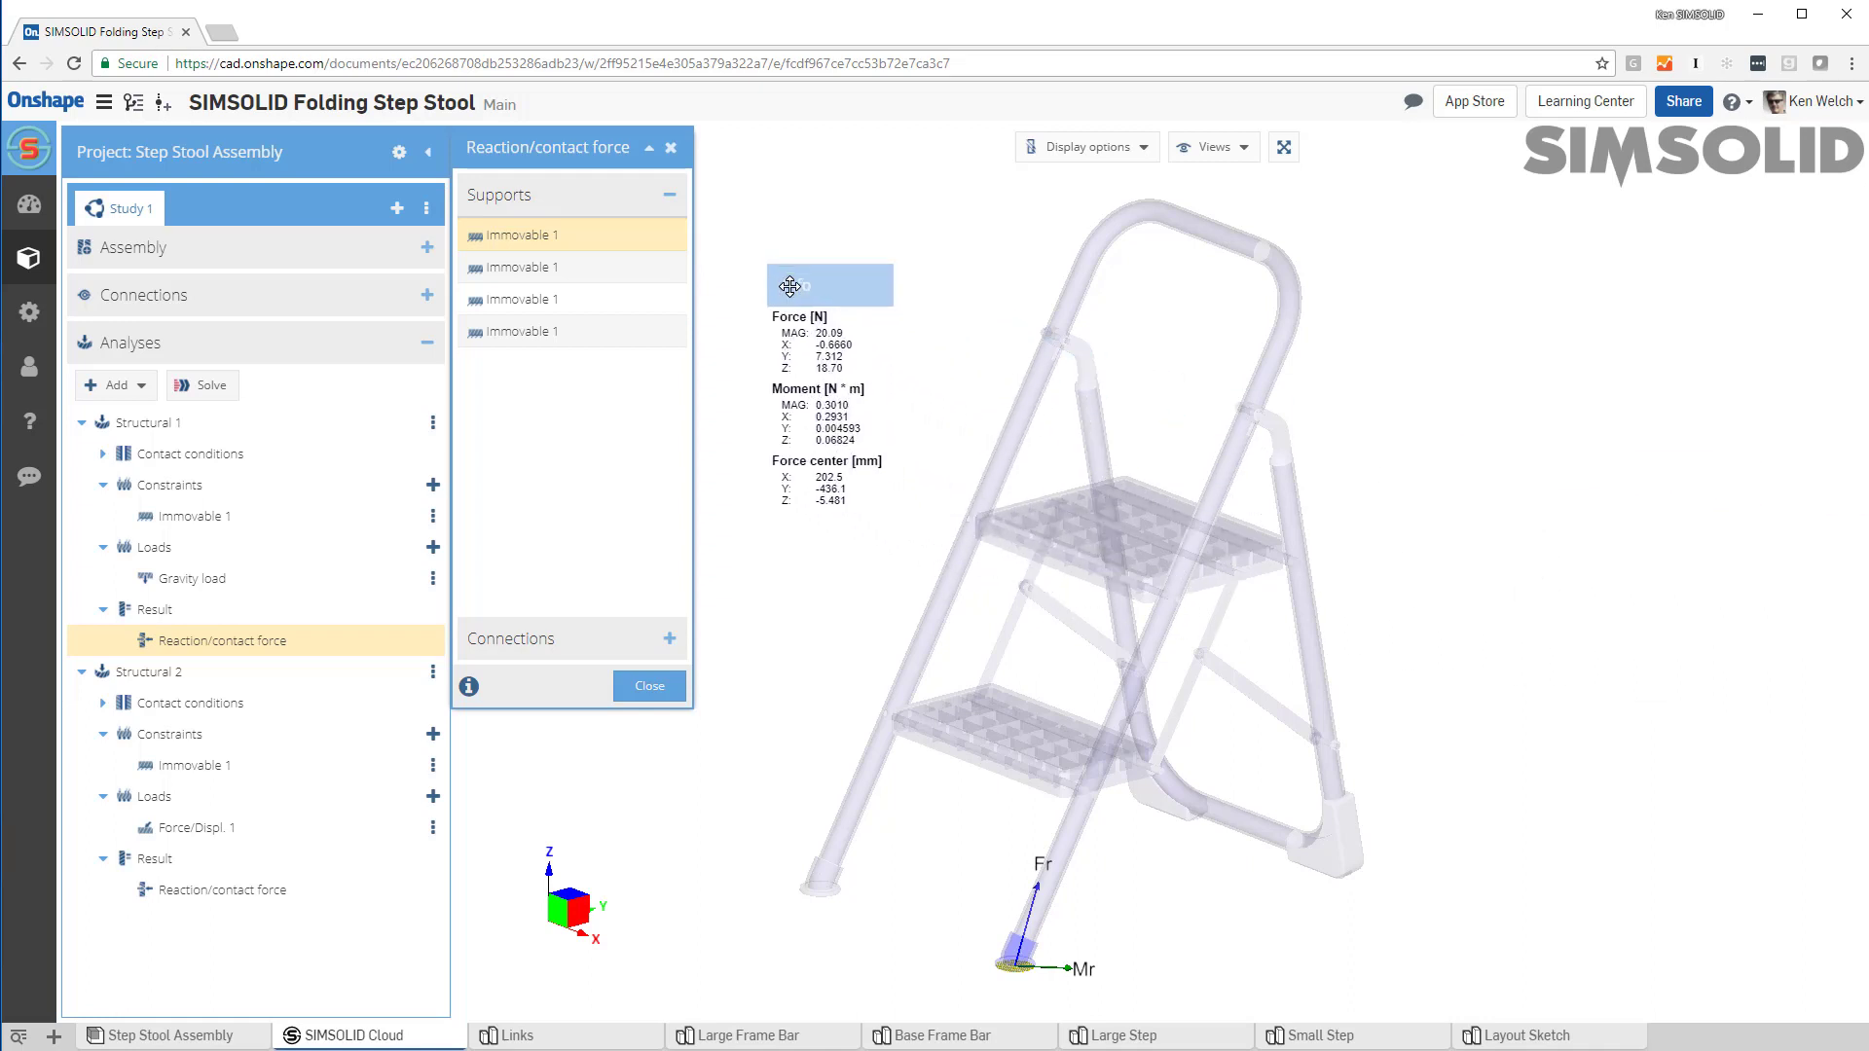
- Step through the second, third and fourth Immovable 1 support reactions
left_click(526, 267)
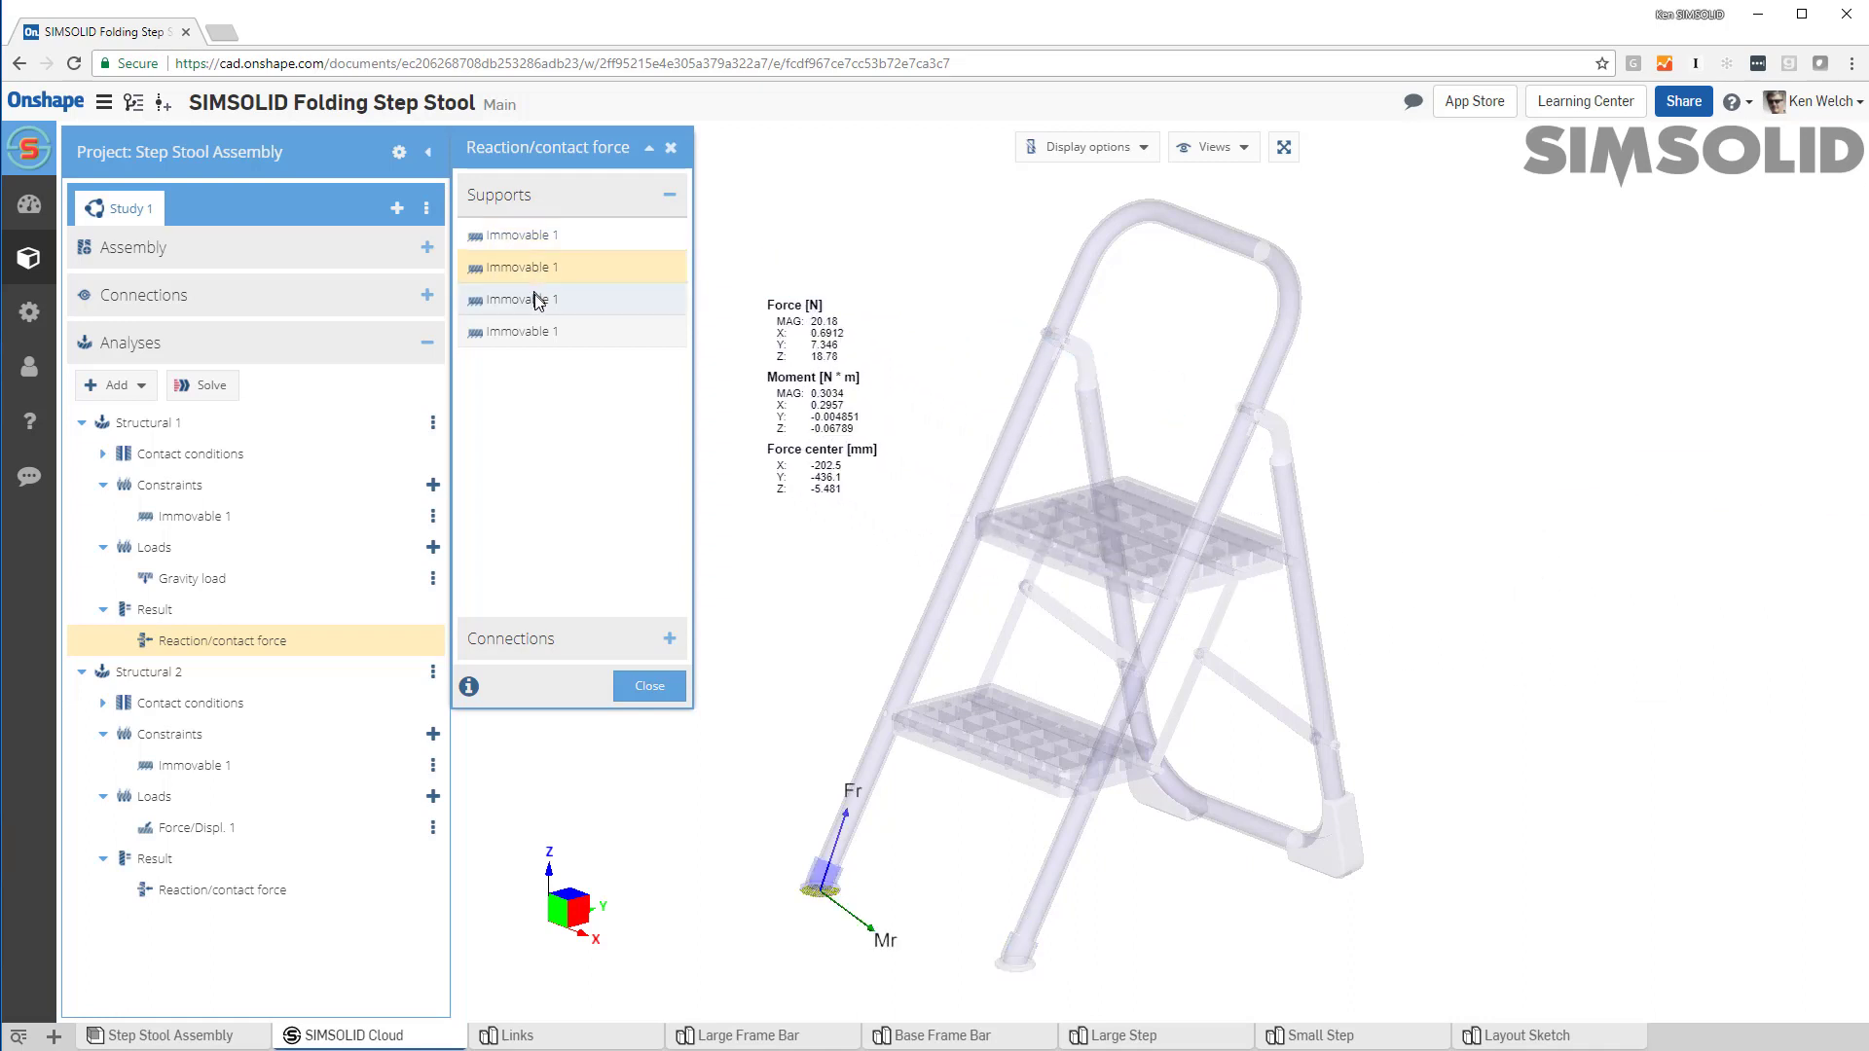
left_click(536, 300)
left_click(524, 333)
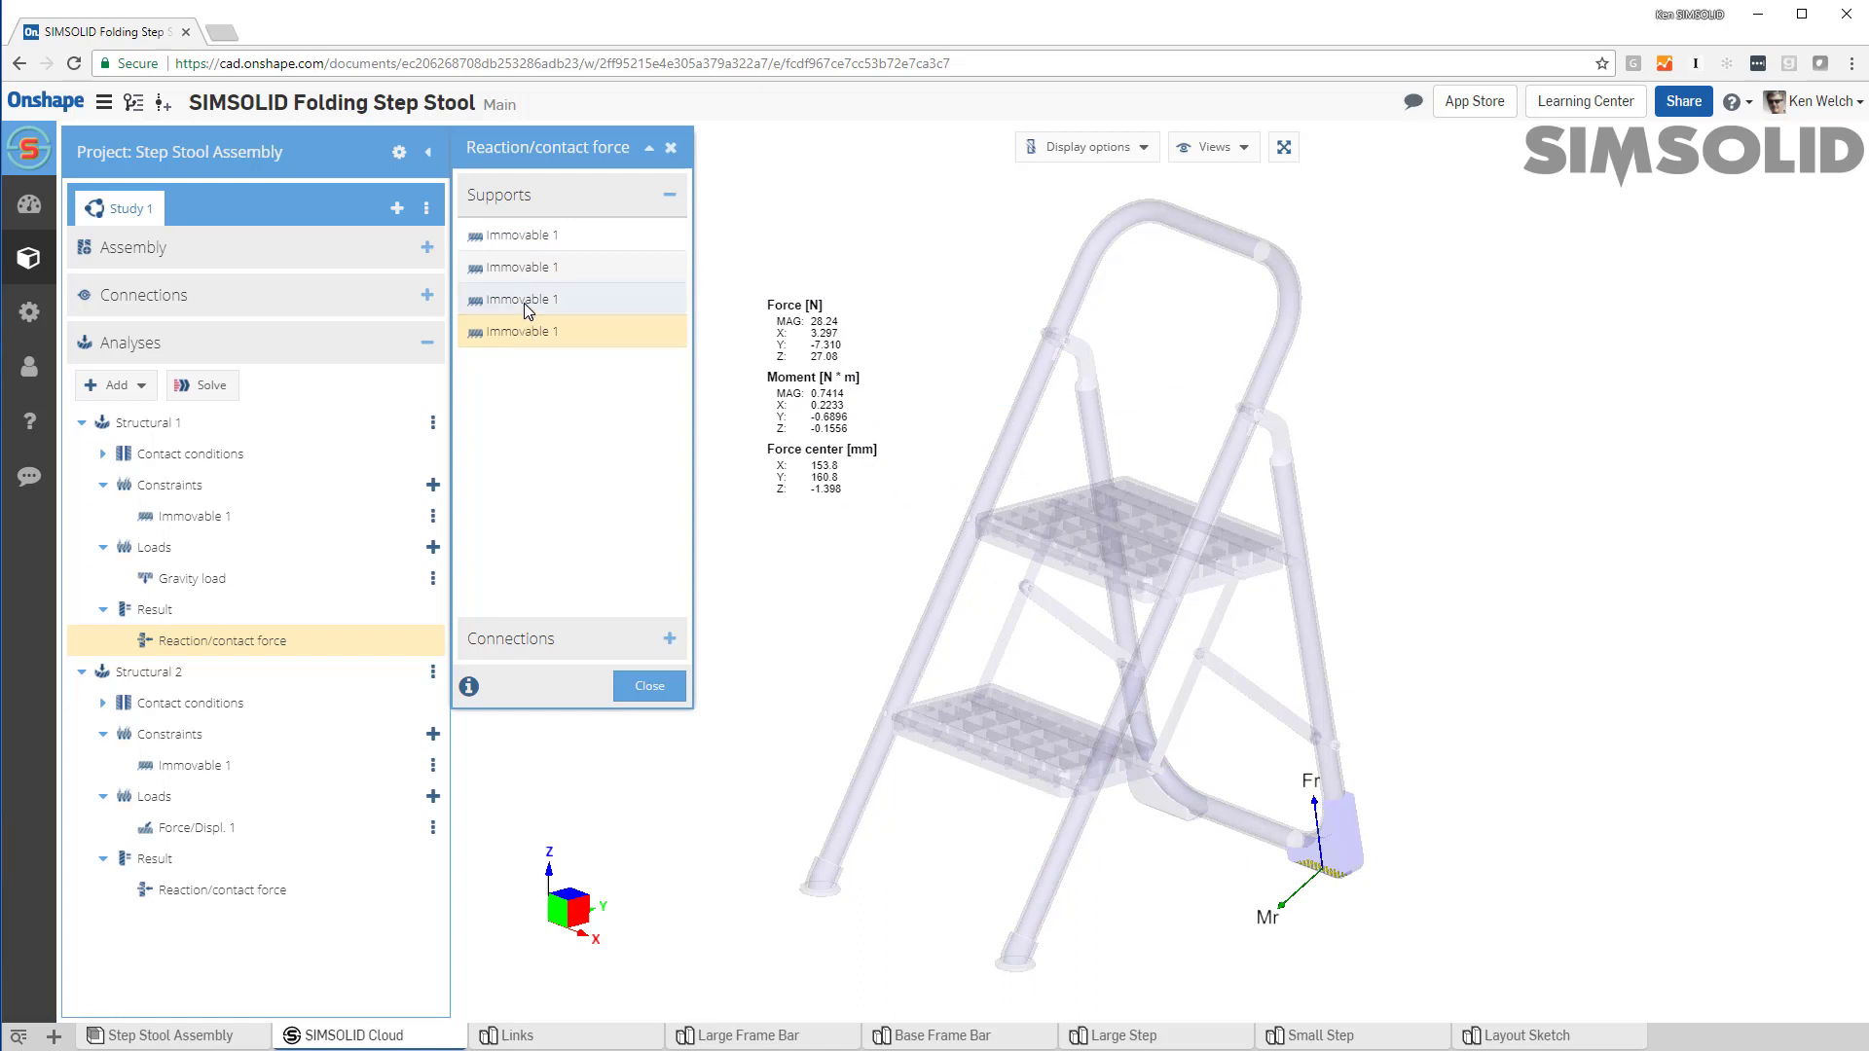
left_click(523, 302)
left_click(524, 267)
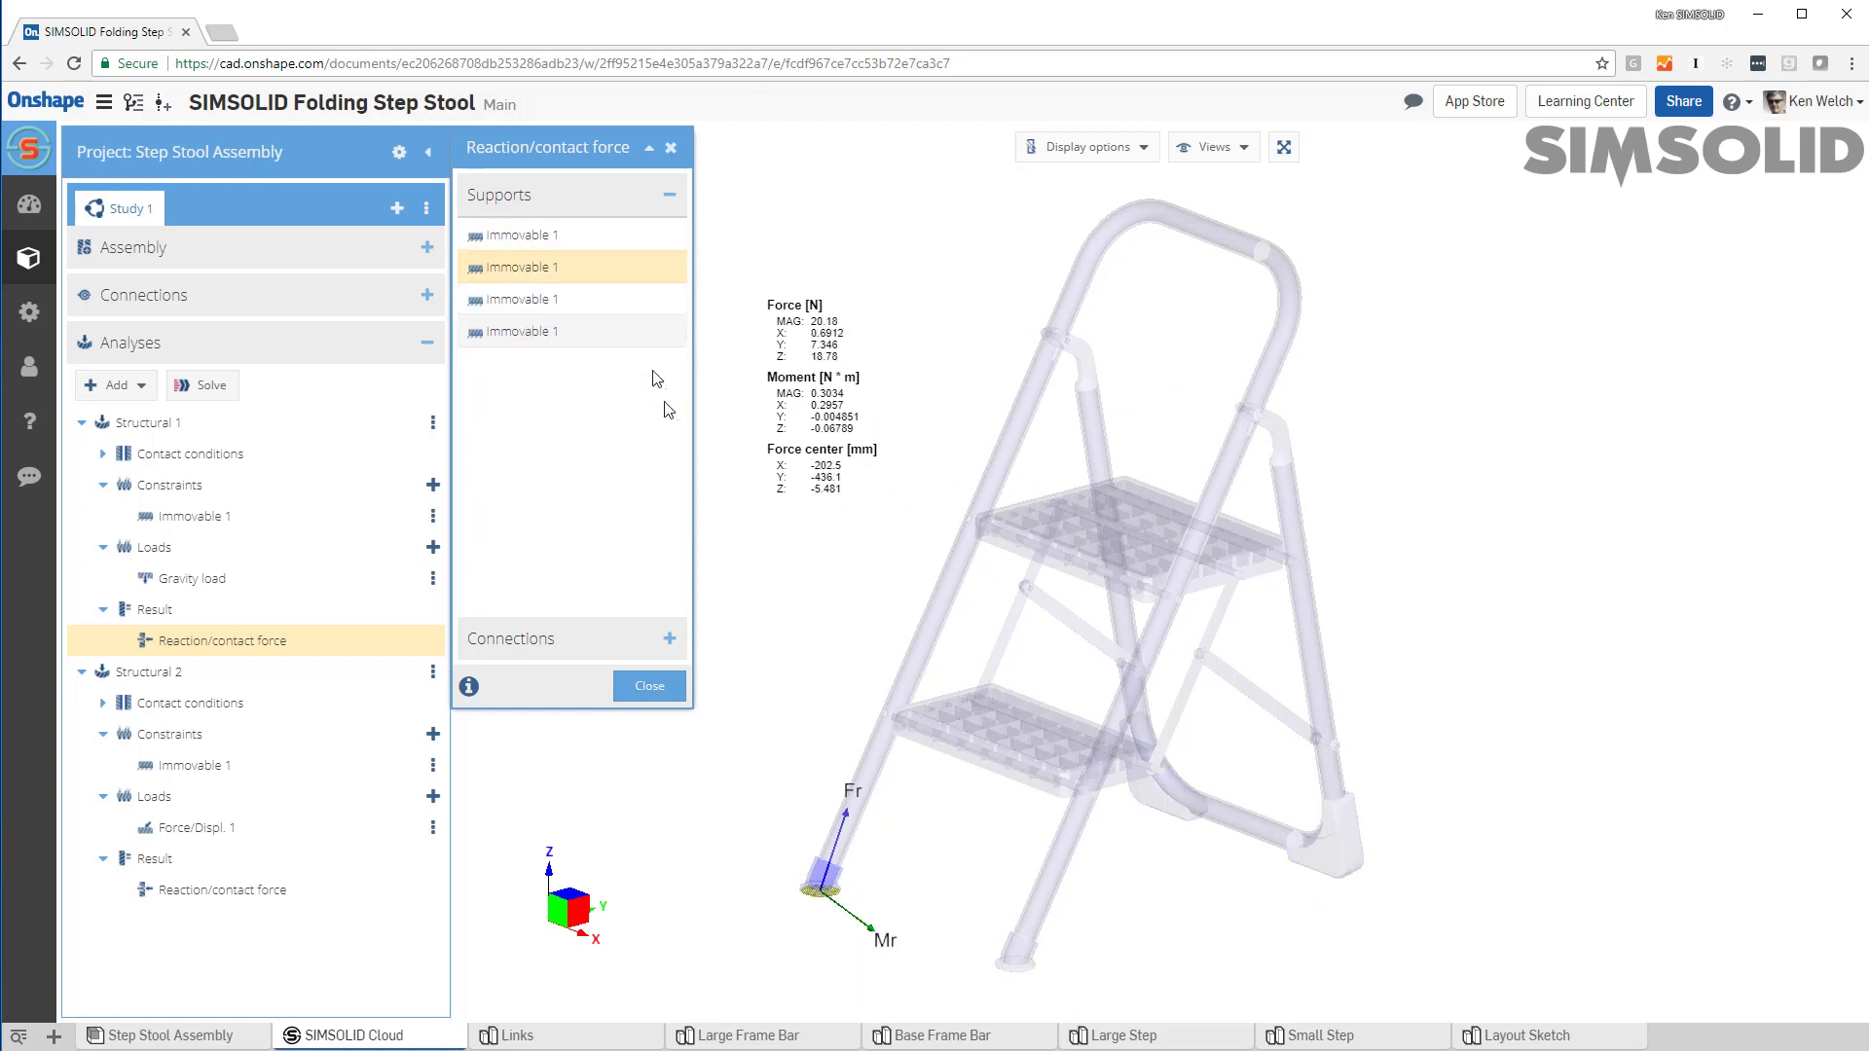
- Ctrl-select all four Immovable 1 supports to show the combined 91.76 N force and 6.105 N·m moment
left_click(567, 238)
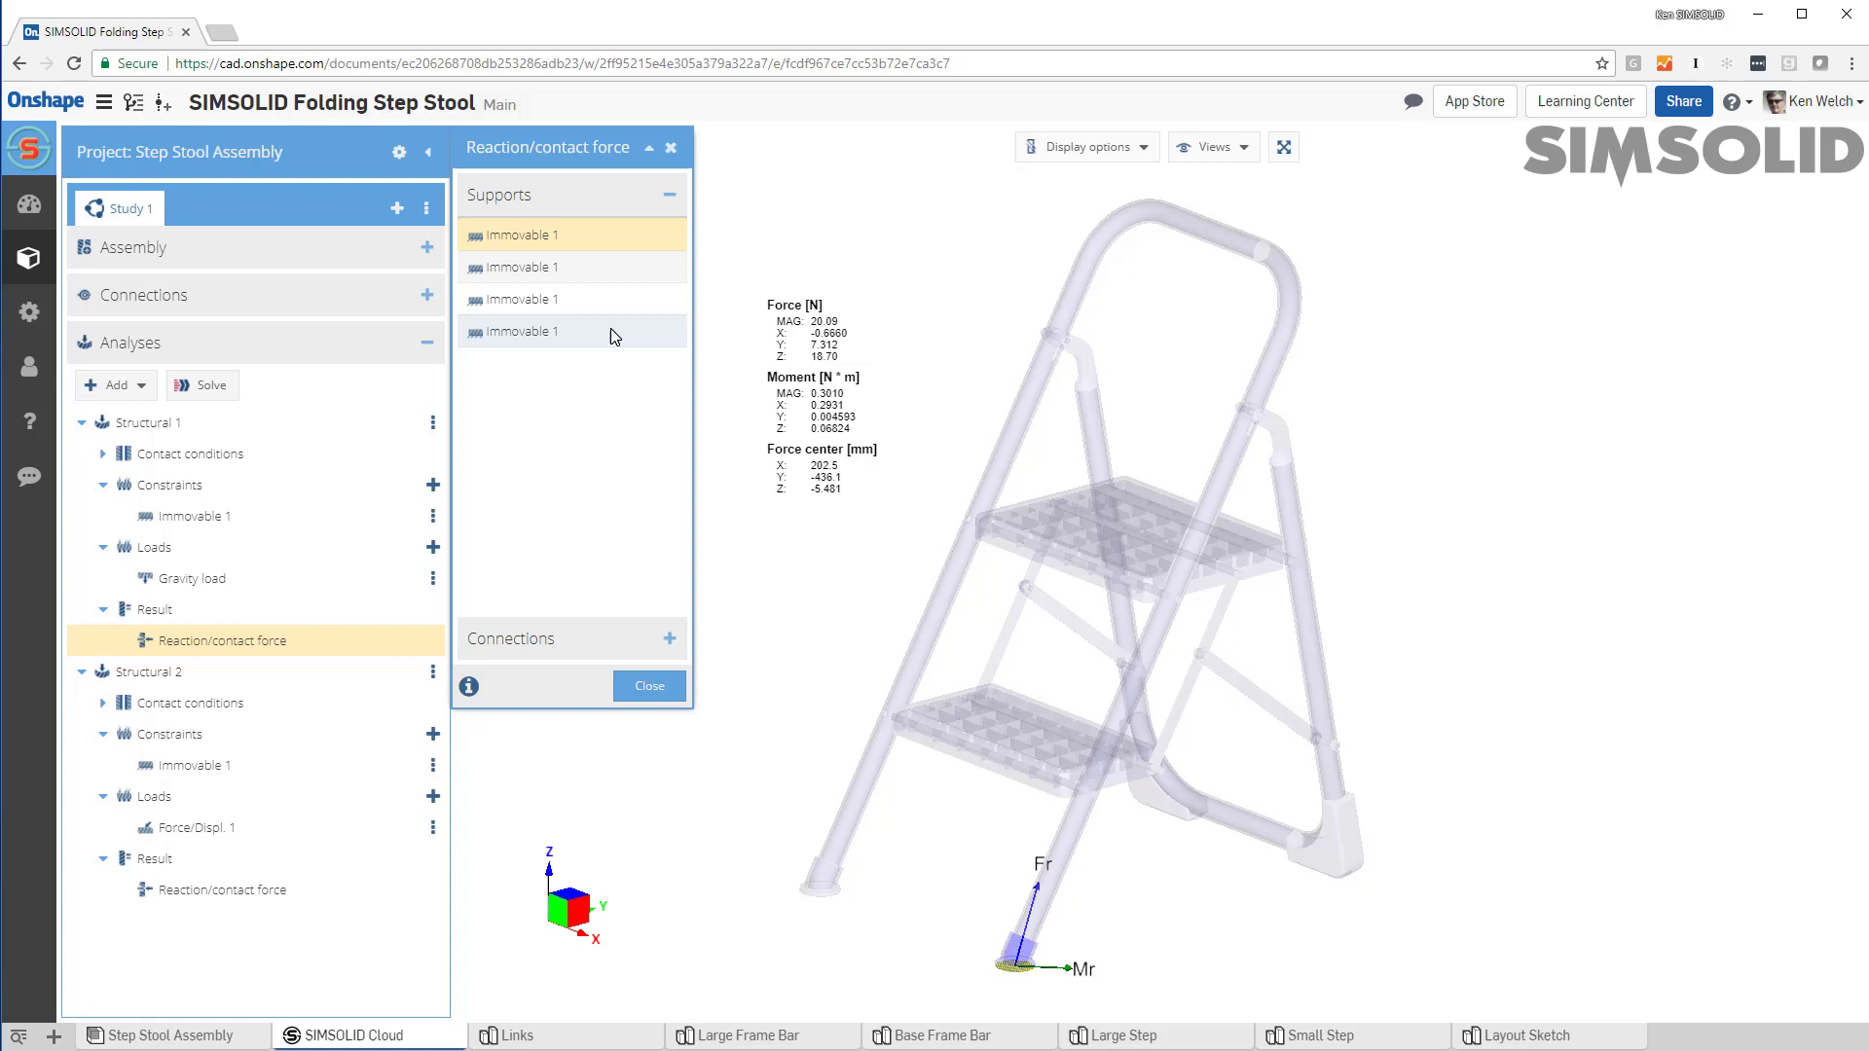
left_click(599, 277, "ctrl")
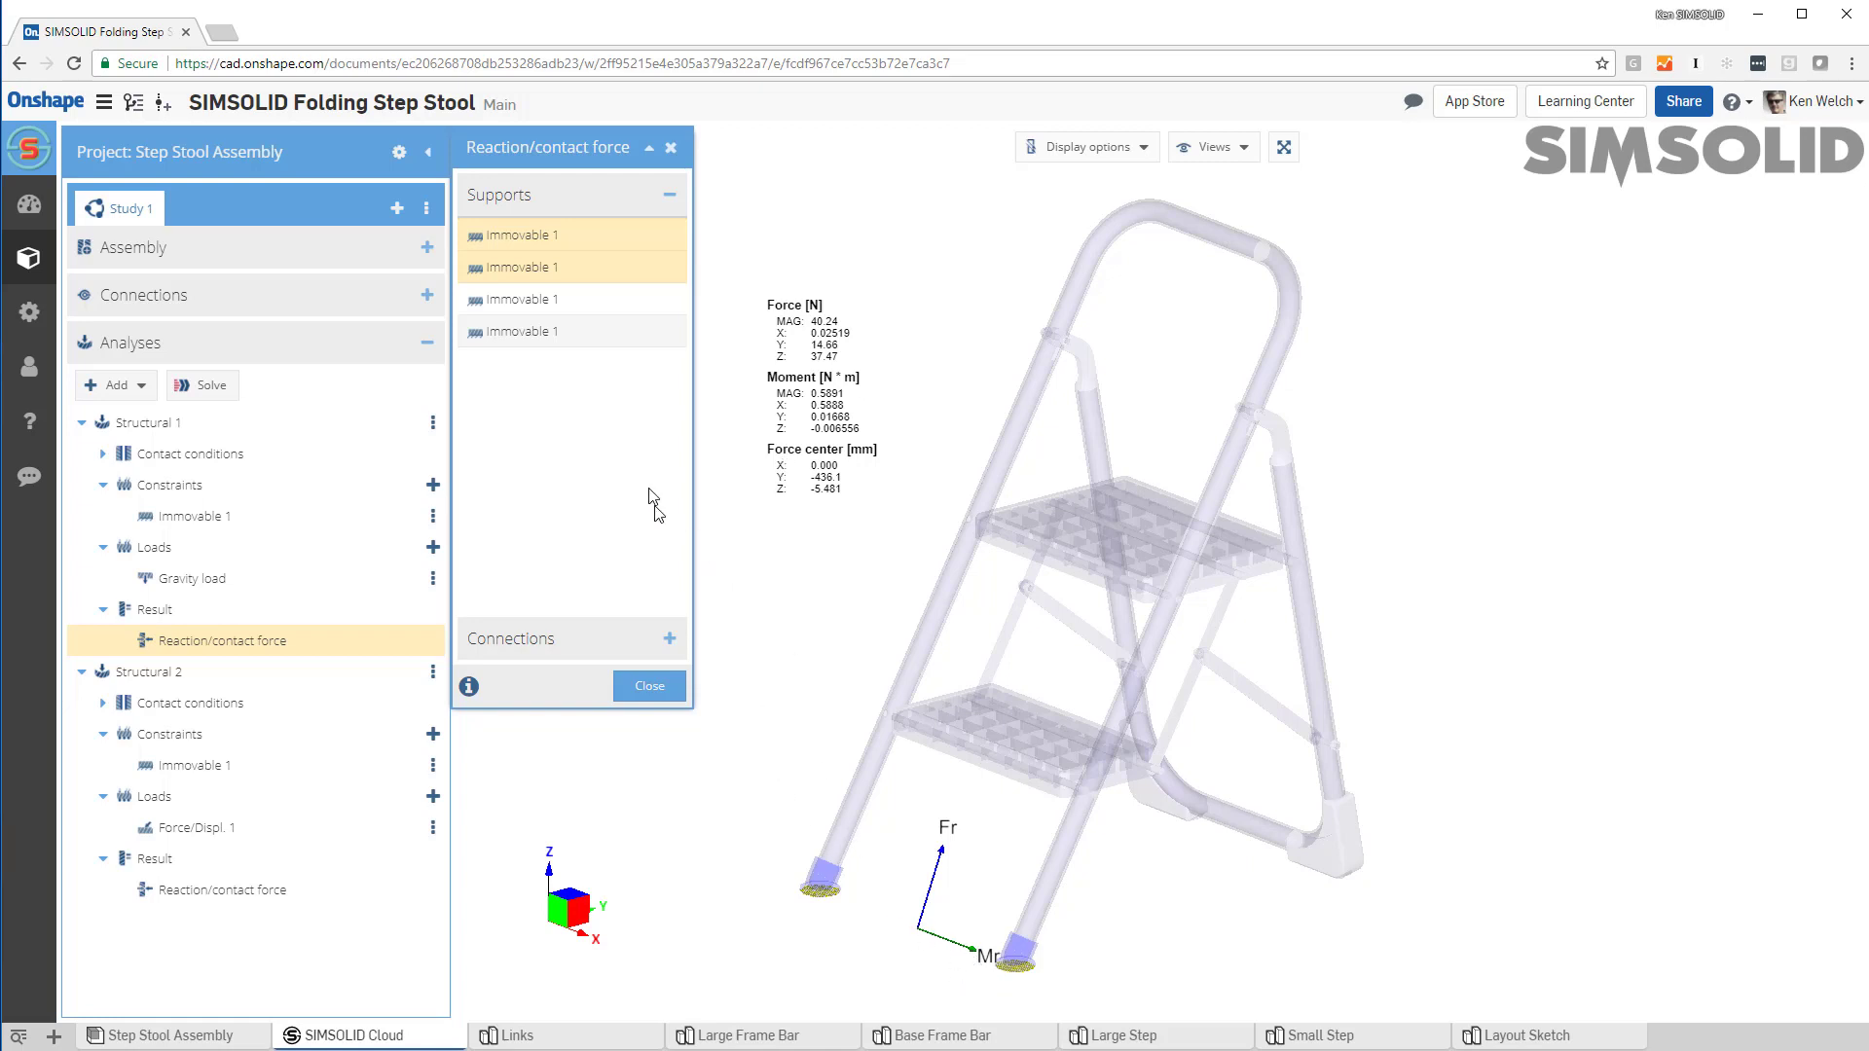
left_click(547, 335, "shift")
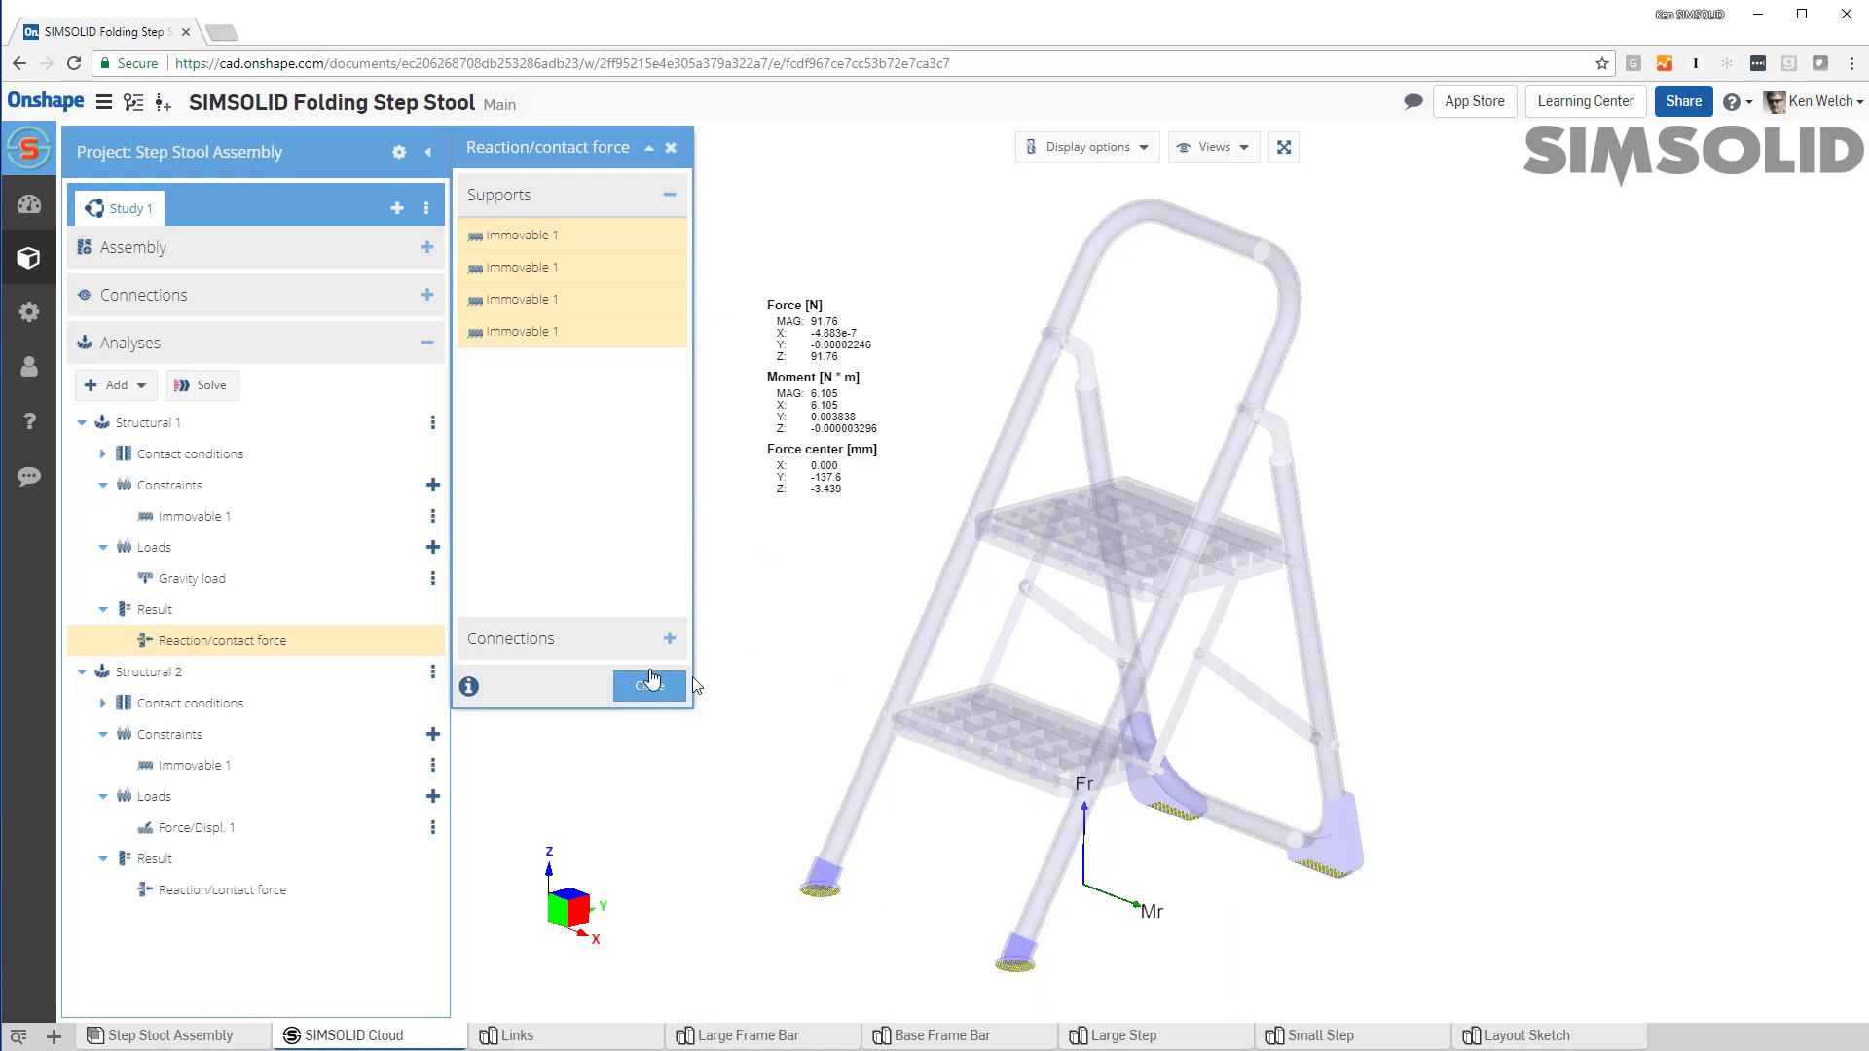
- Read the 91.75945 N weight in the Model's Info, then close it
left_click(210, 255)
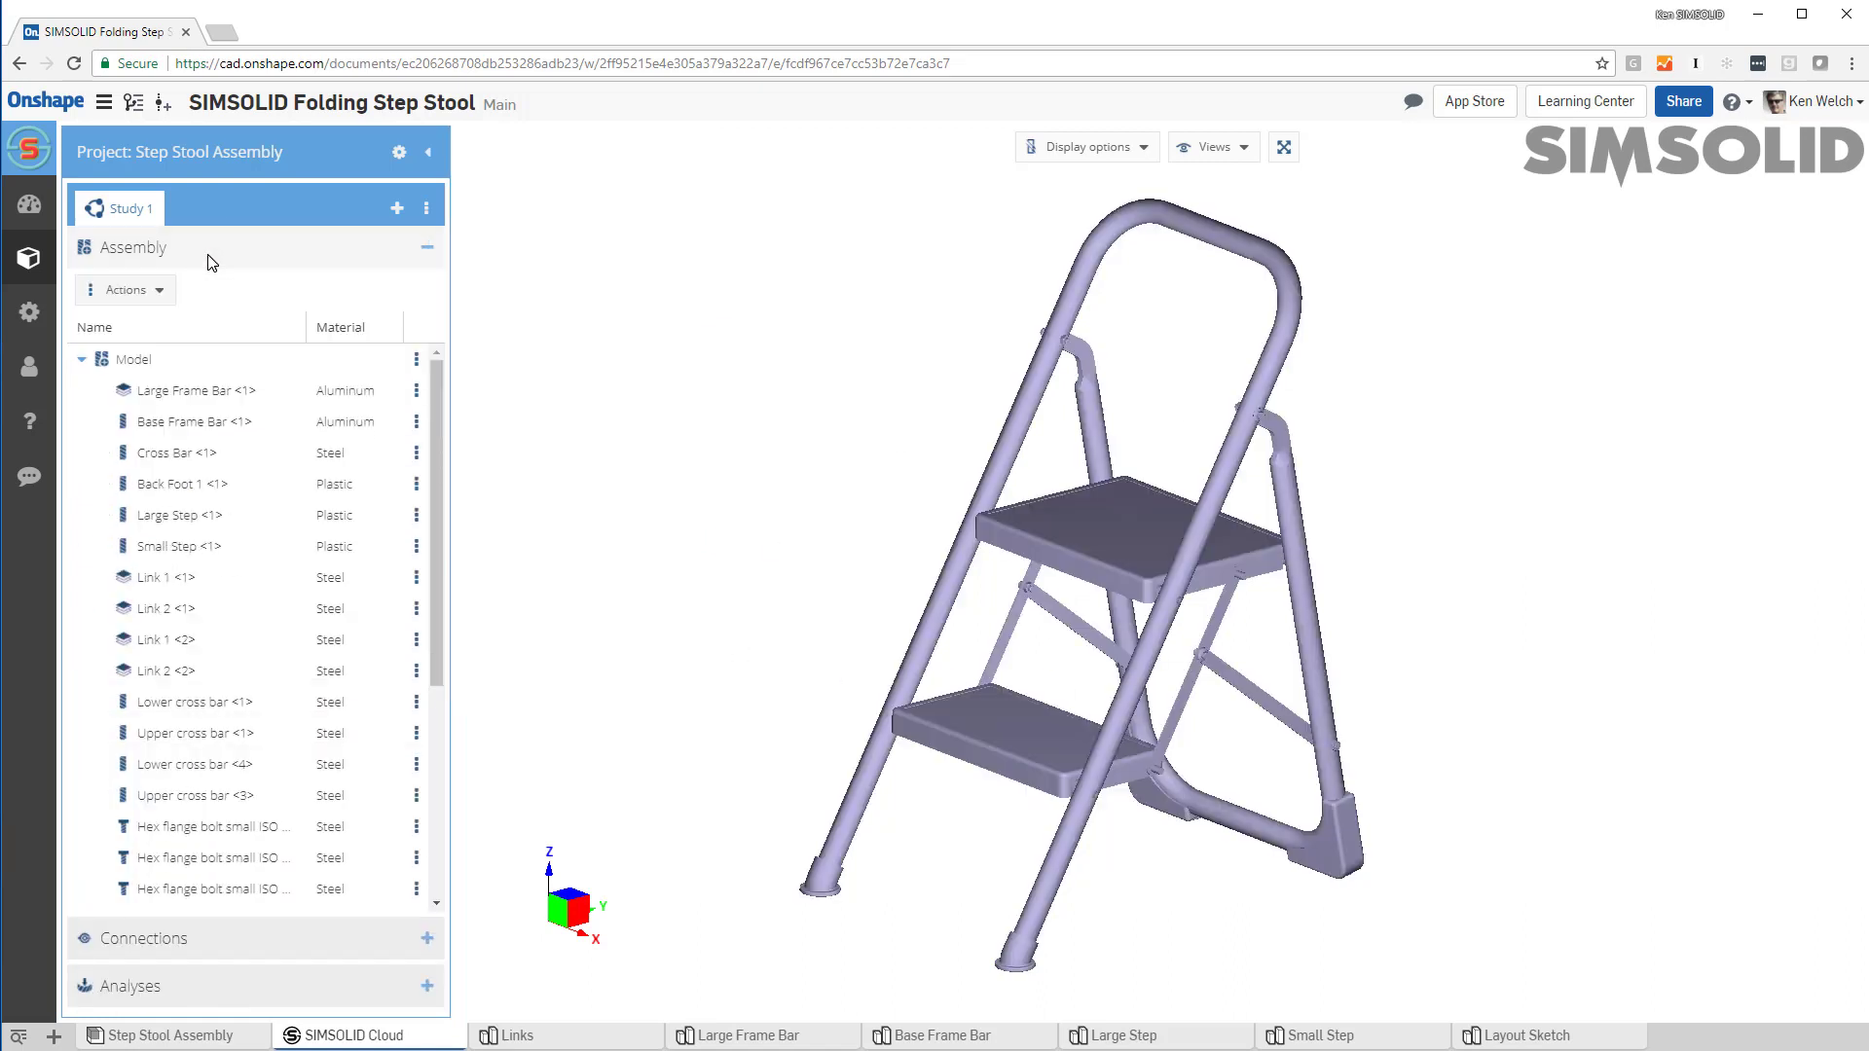
right_click(204, 368)
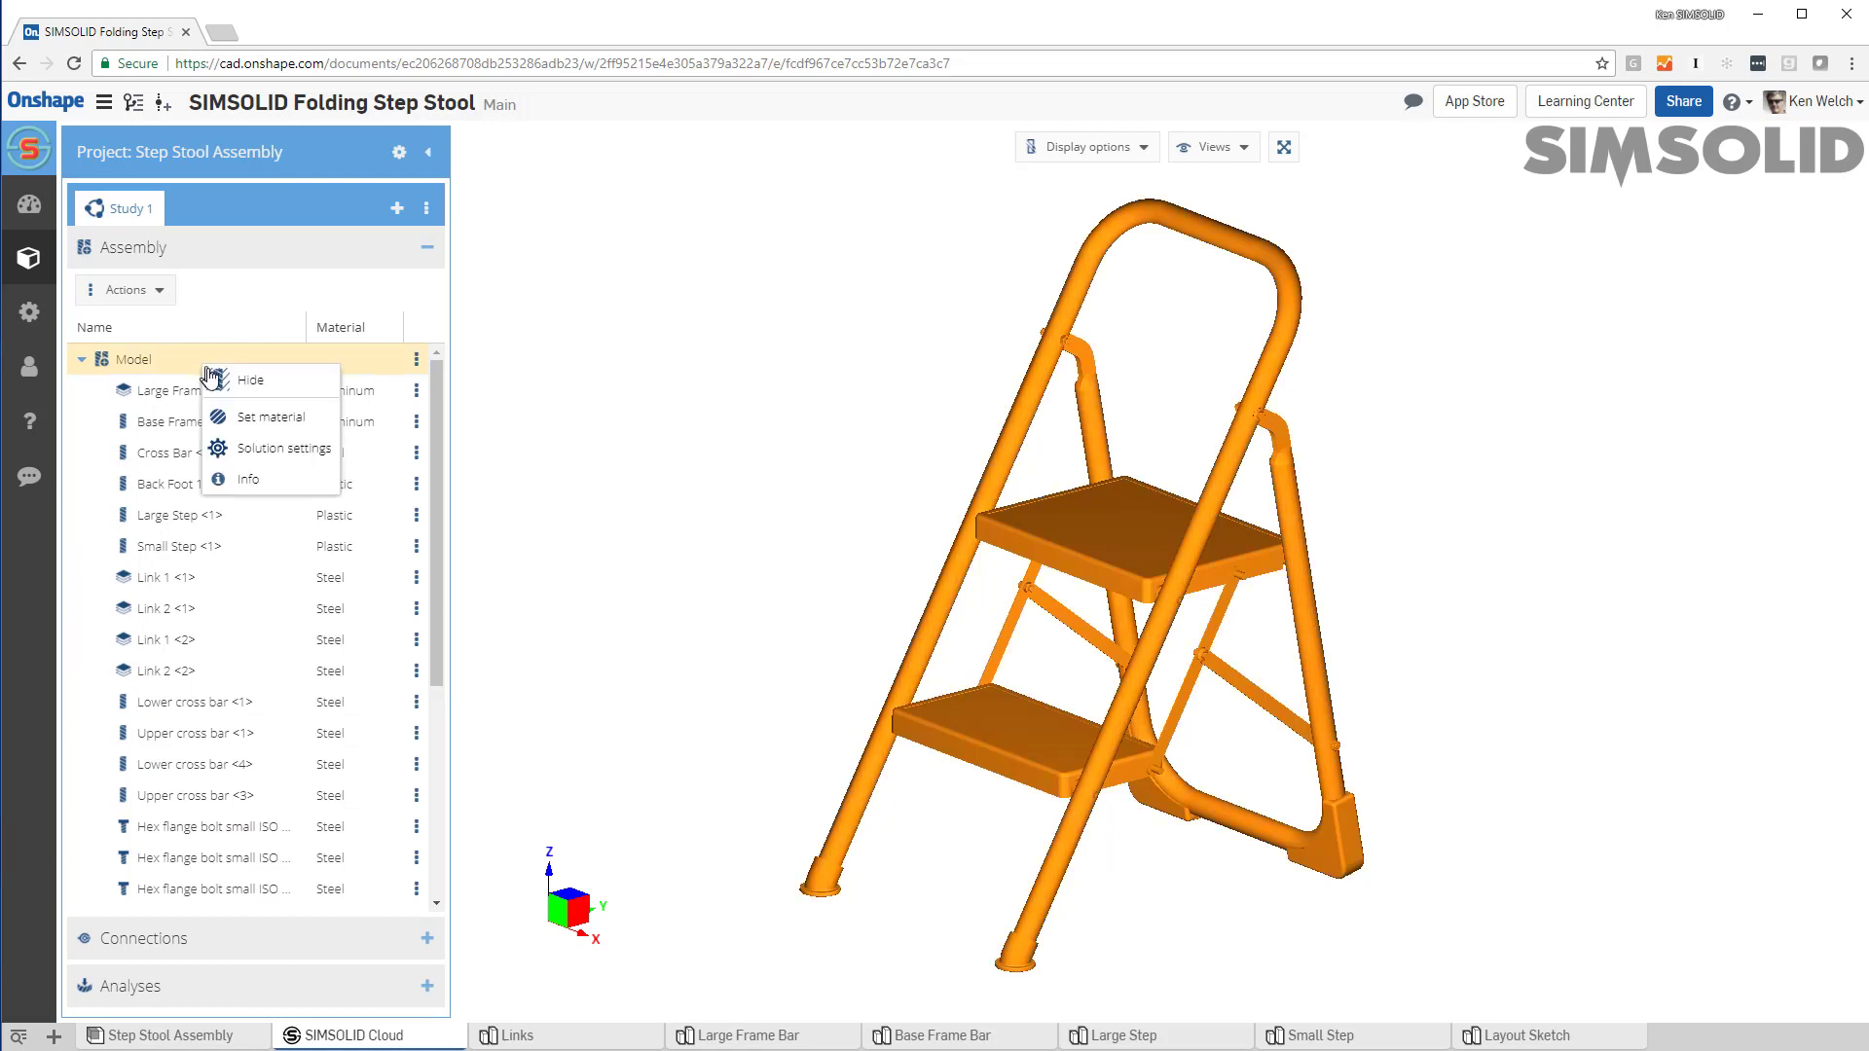
left_click(277, 484)
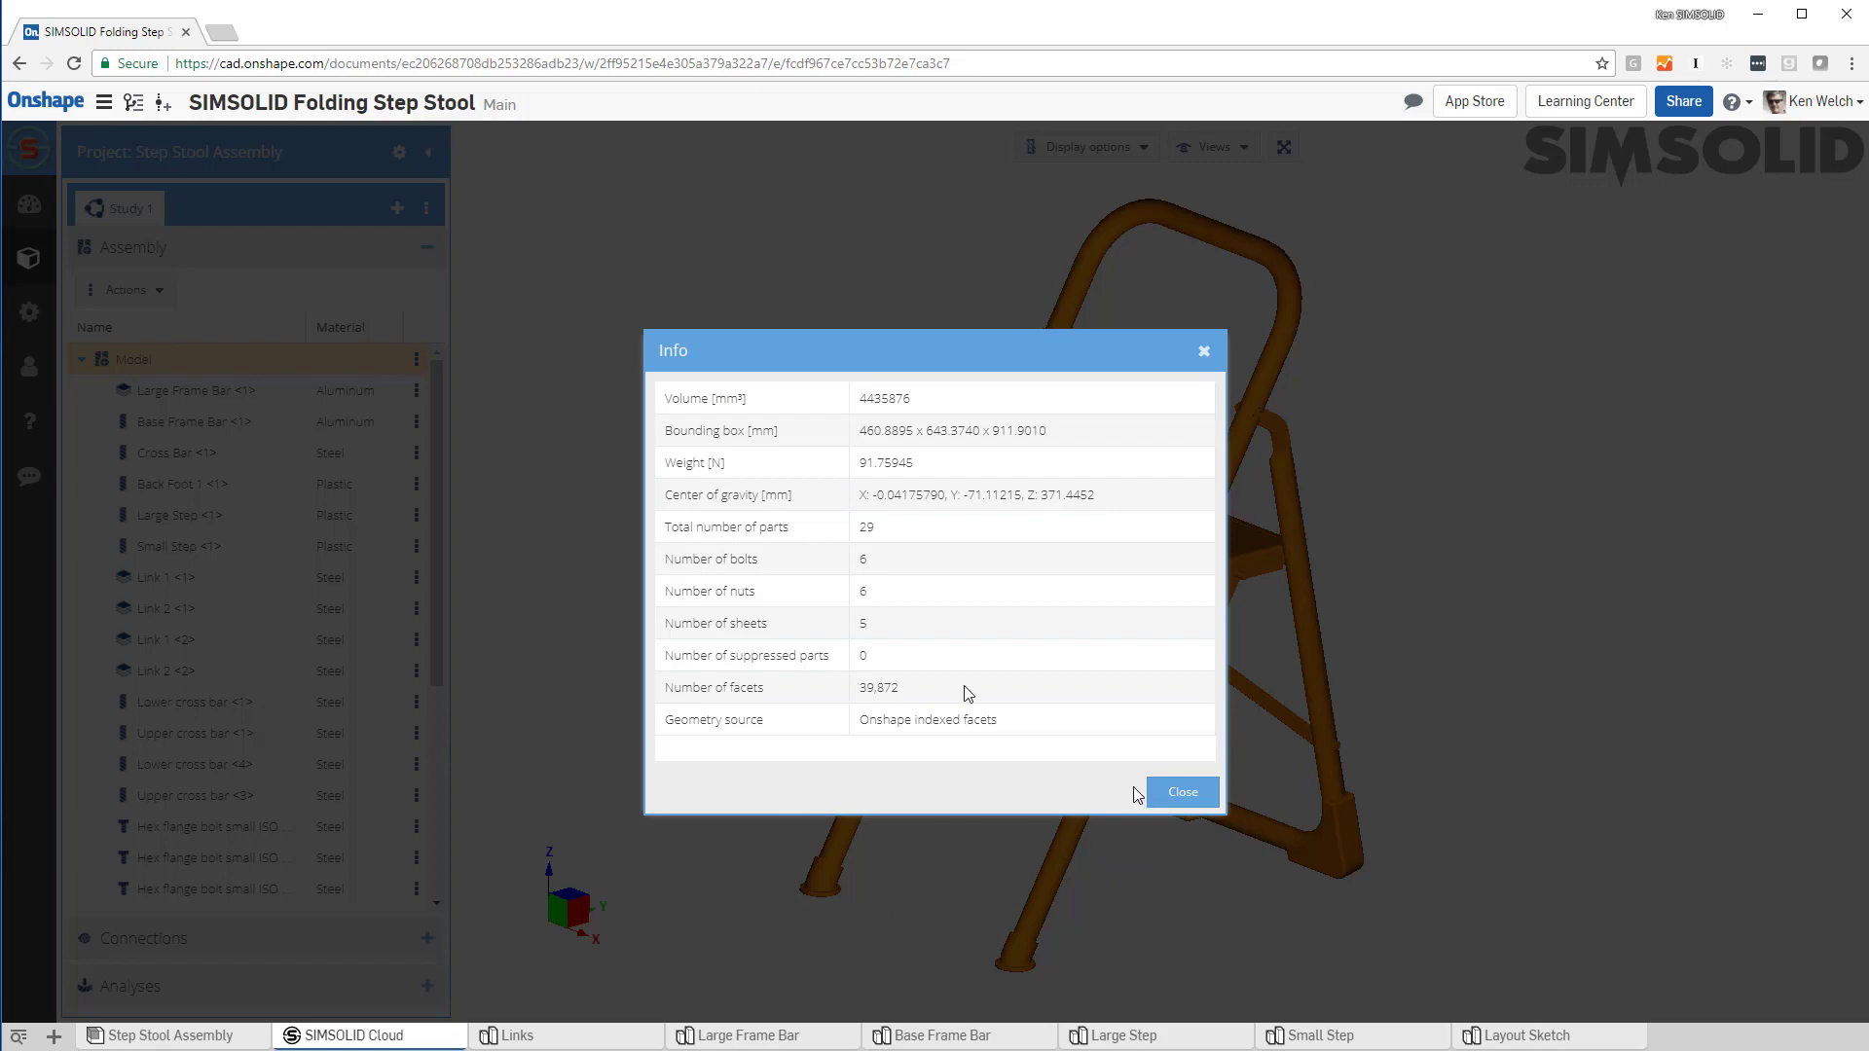
left_click(1183, 793)
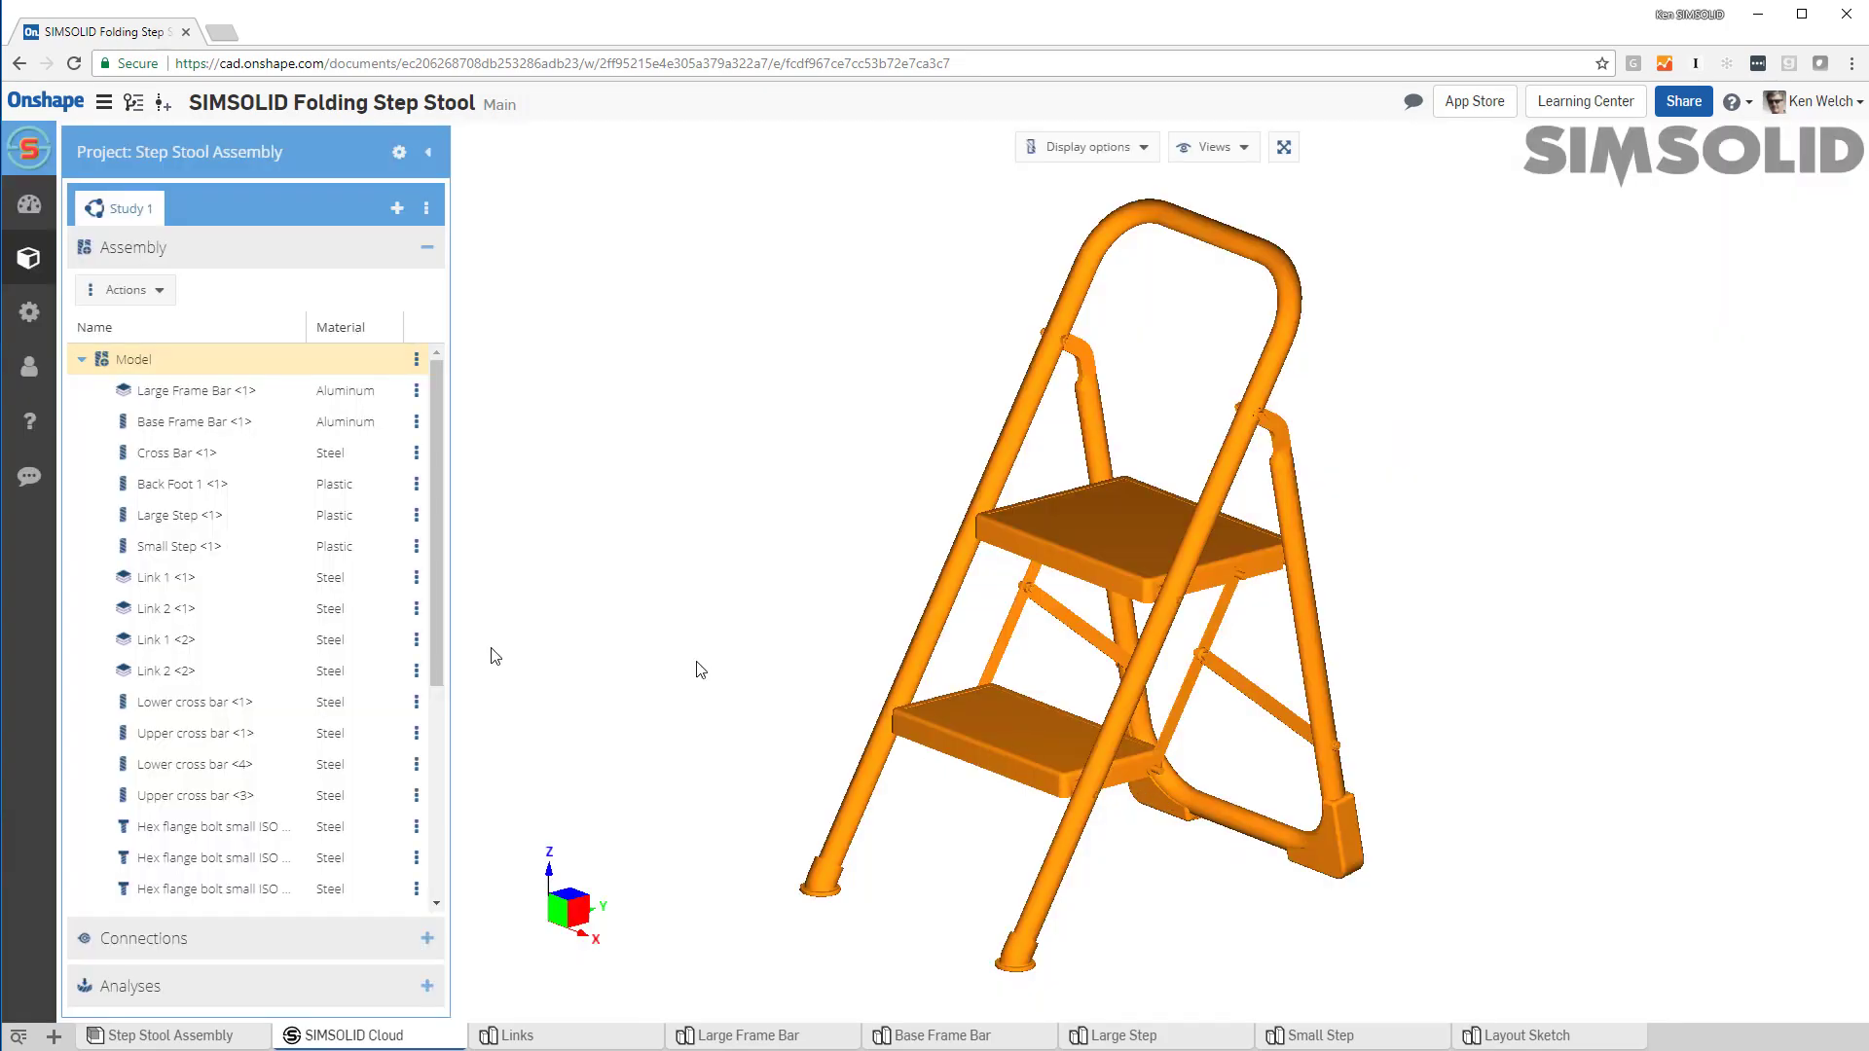
- Sum Structural 2's four support reactions, totalling 500.0 N
left_click(243, 986)
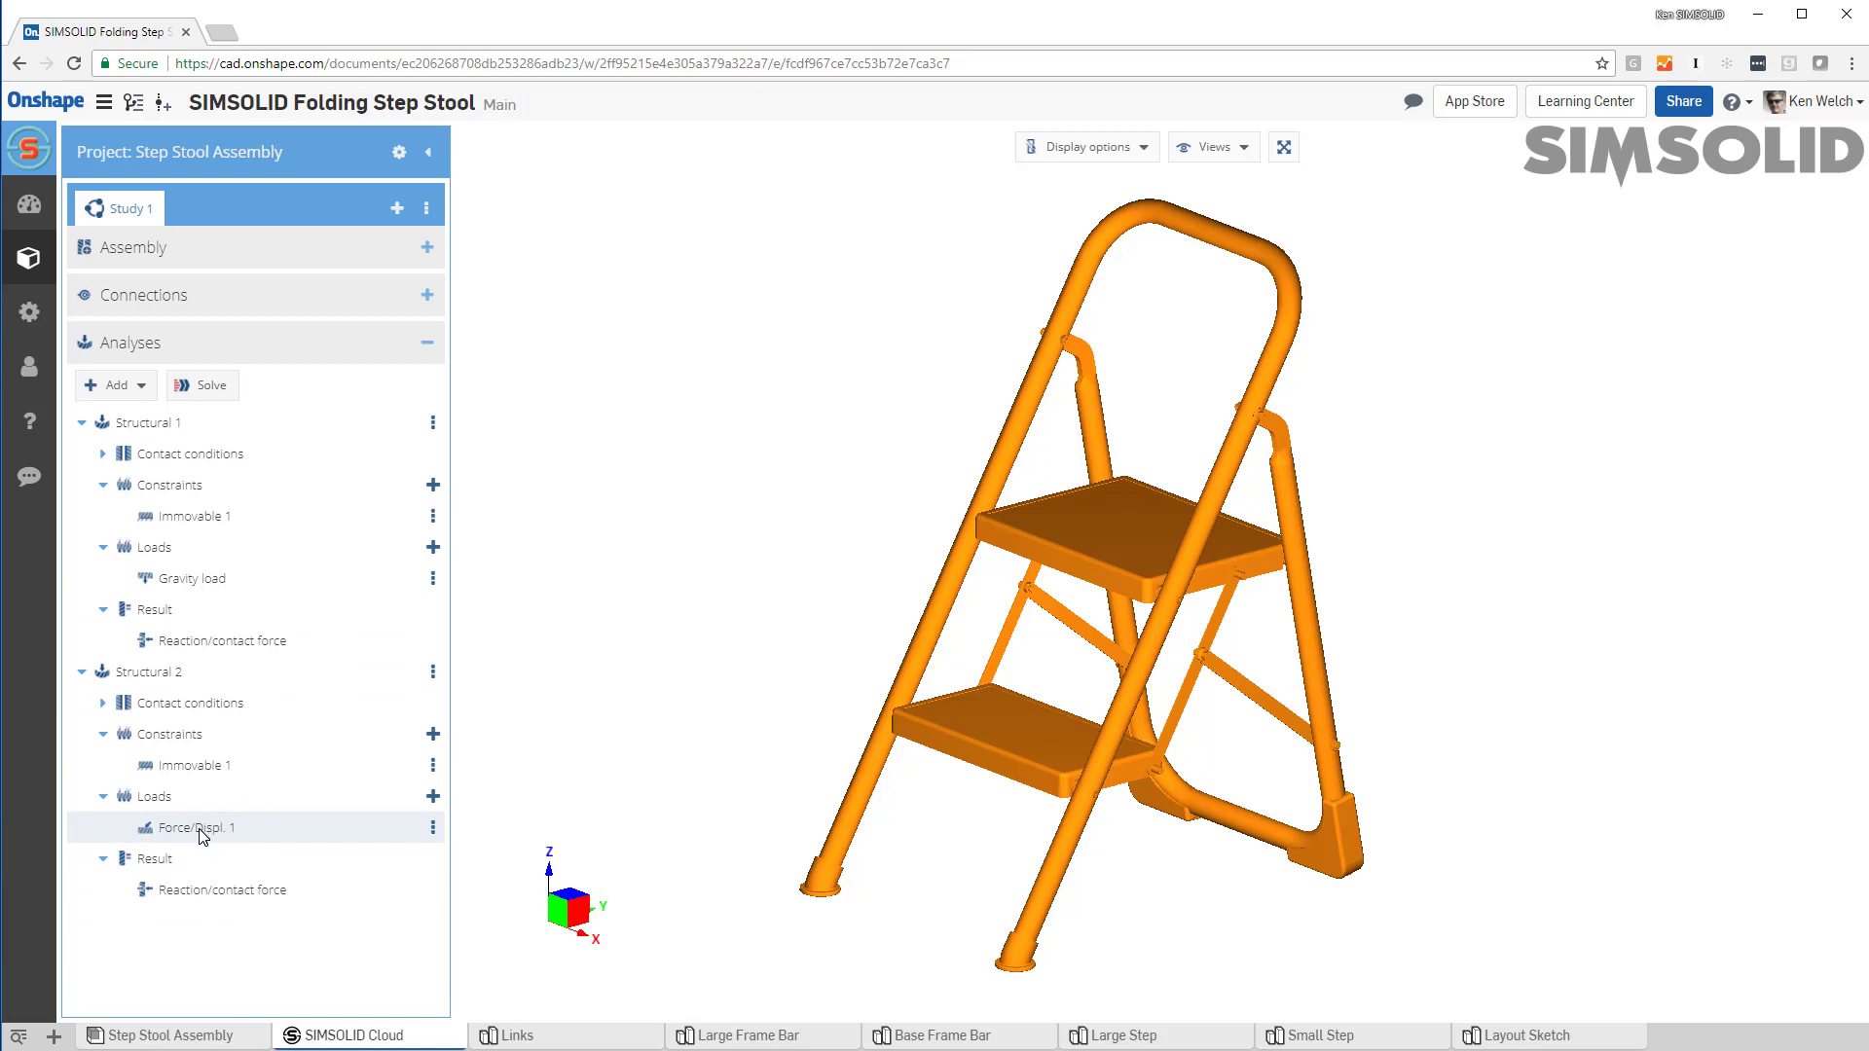
left_click(214, 890)
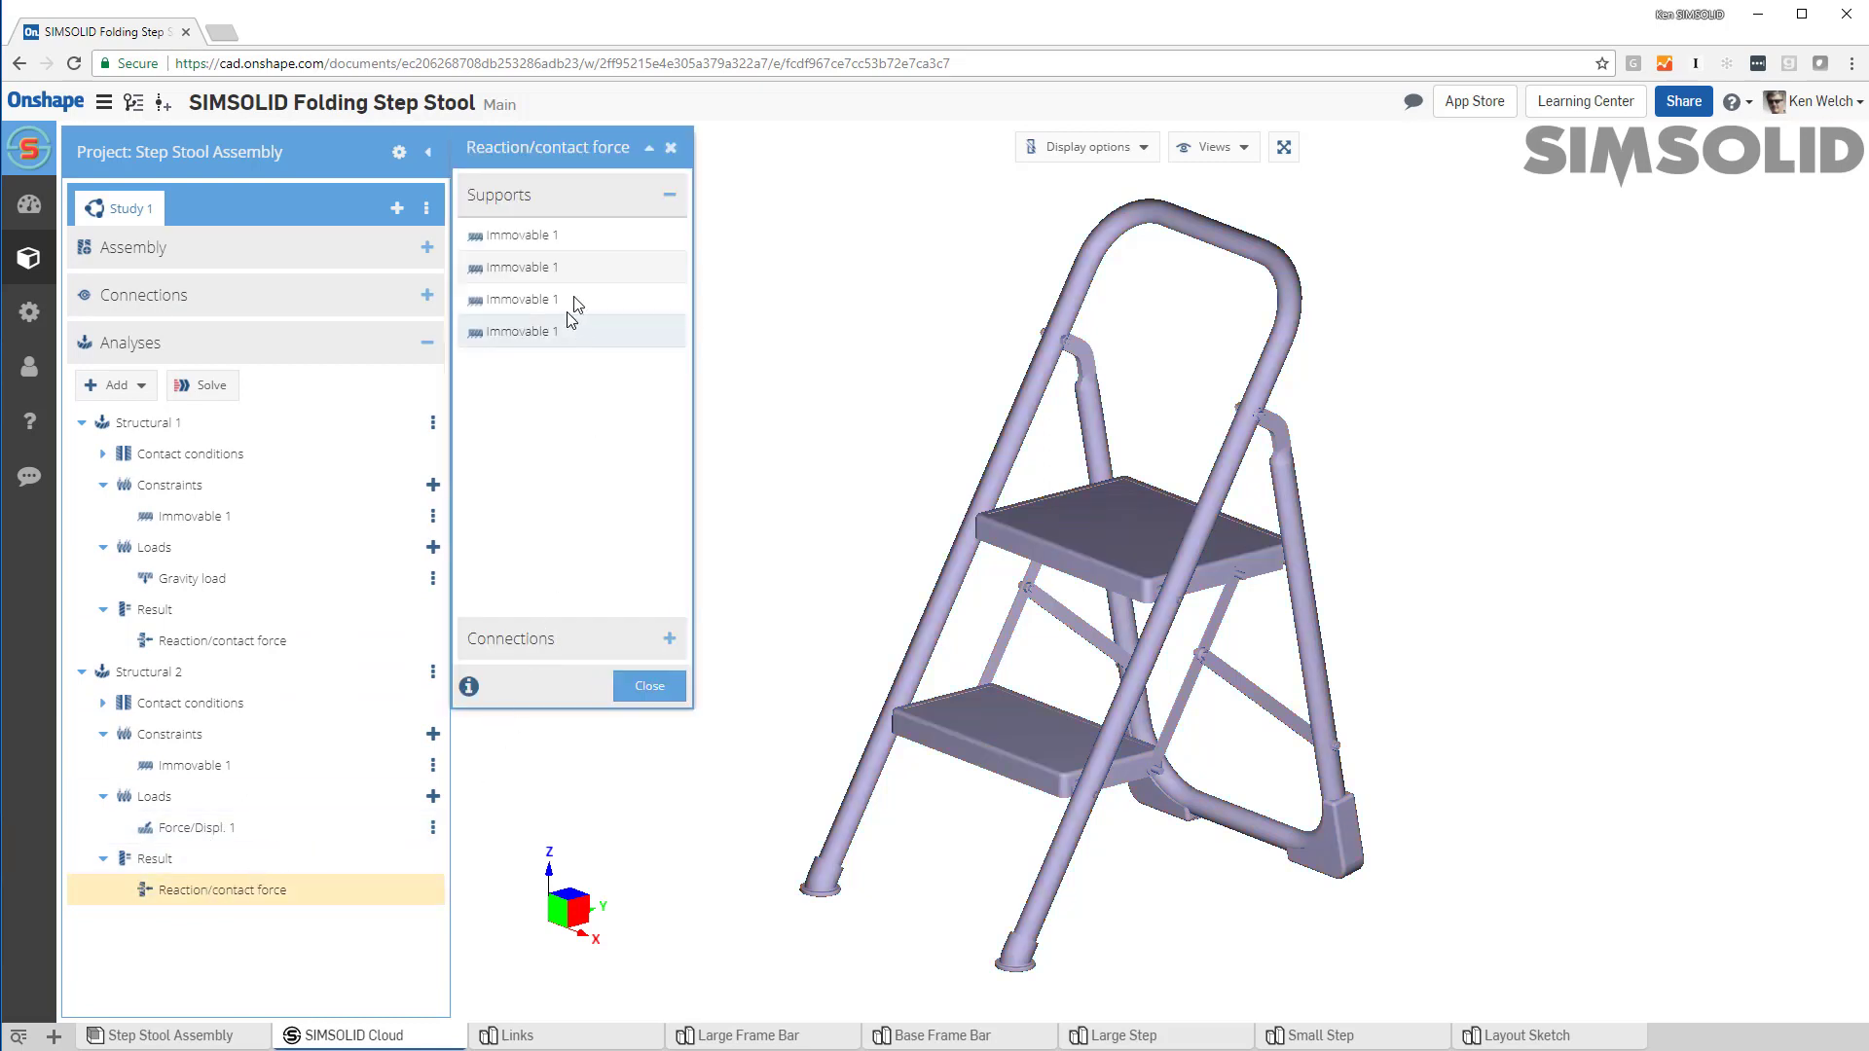
left_click(576, 236)
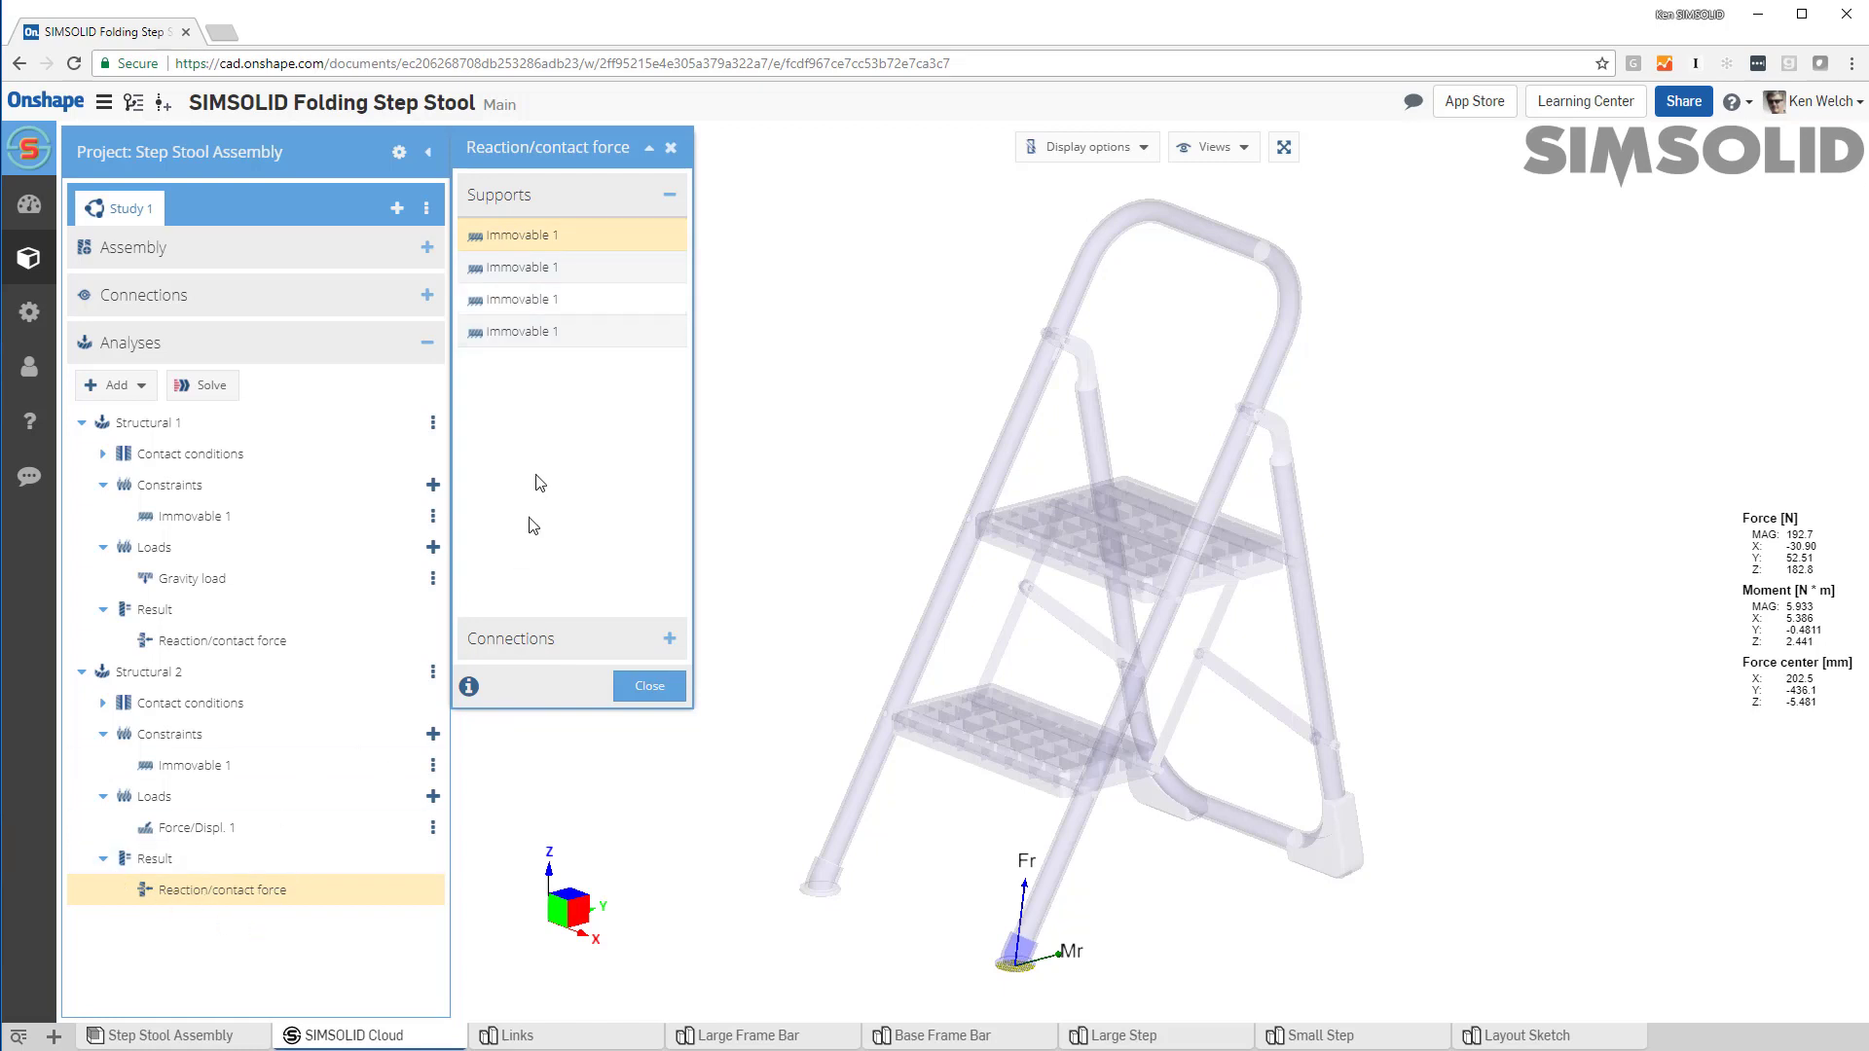
left_click(551, 333, "shift")
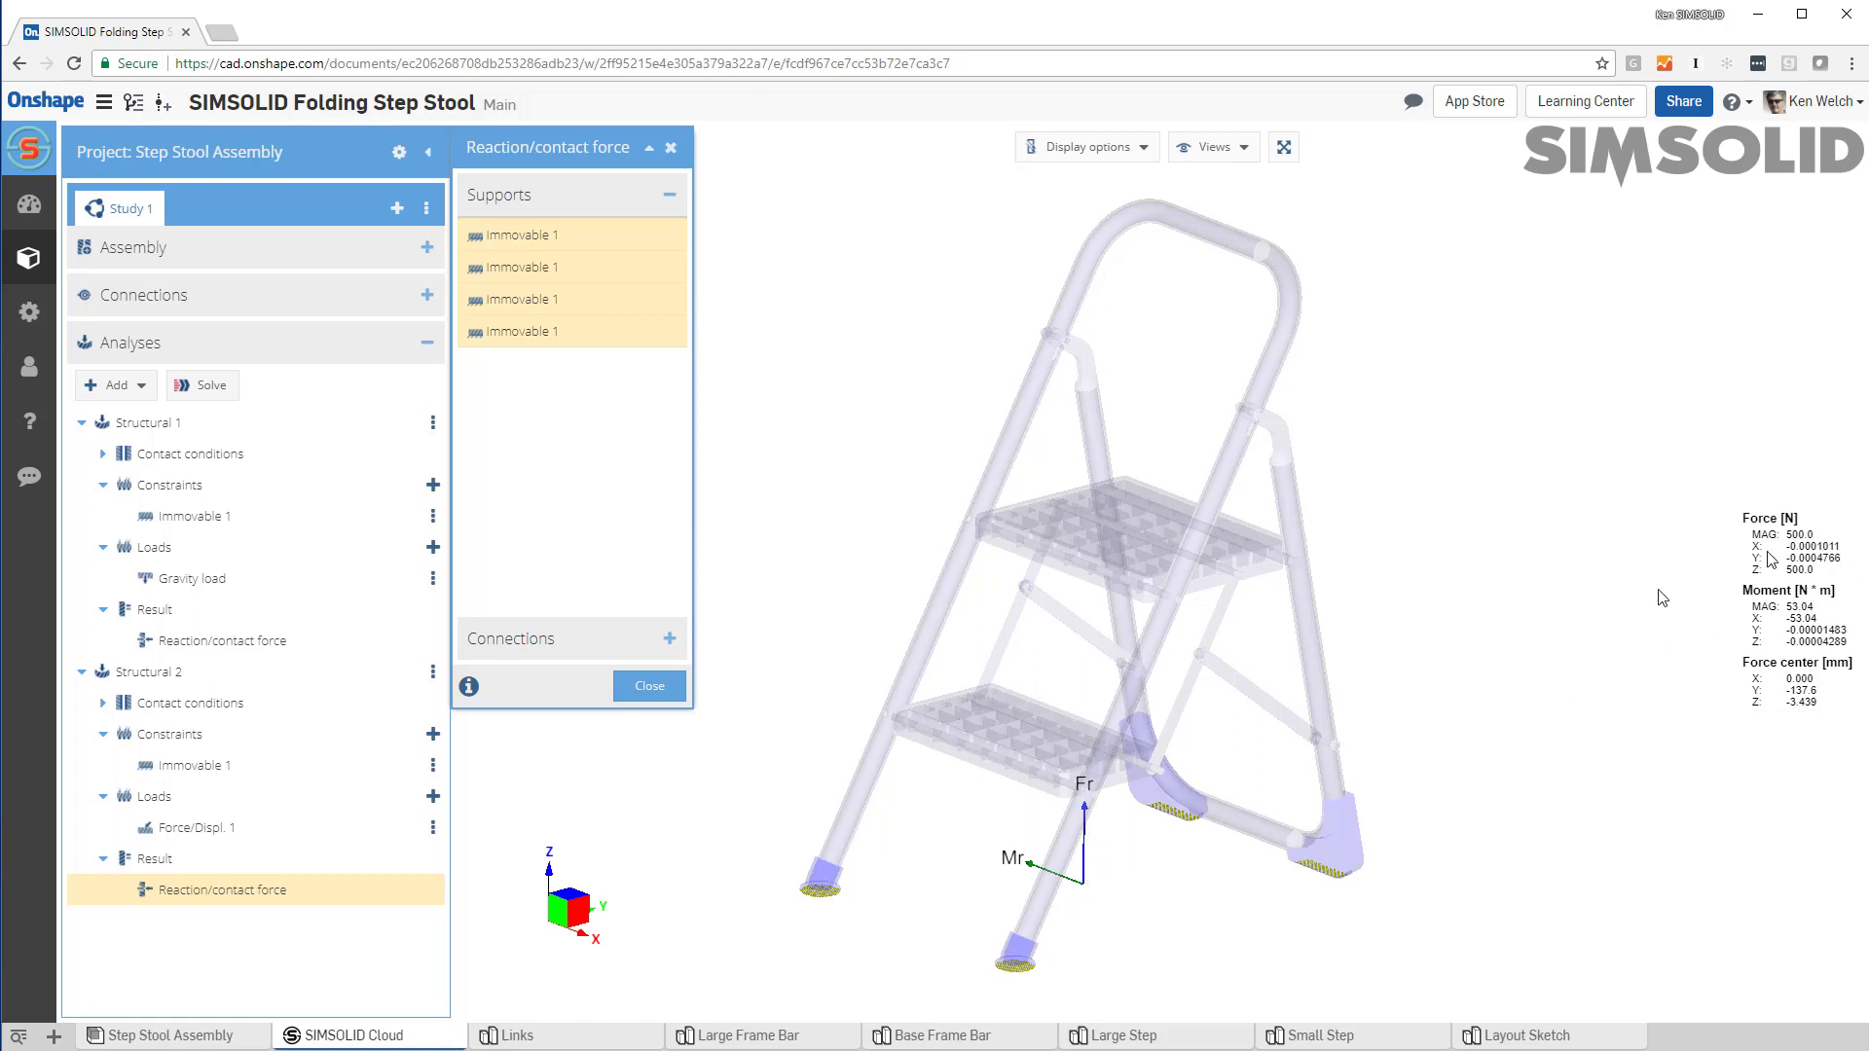
- Check that Force/Displ. 1 applies Z = -500 N to the lower step, without changes
left_click(650, 686)
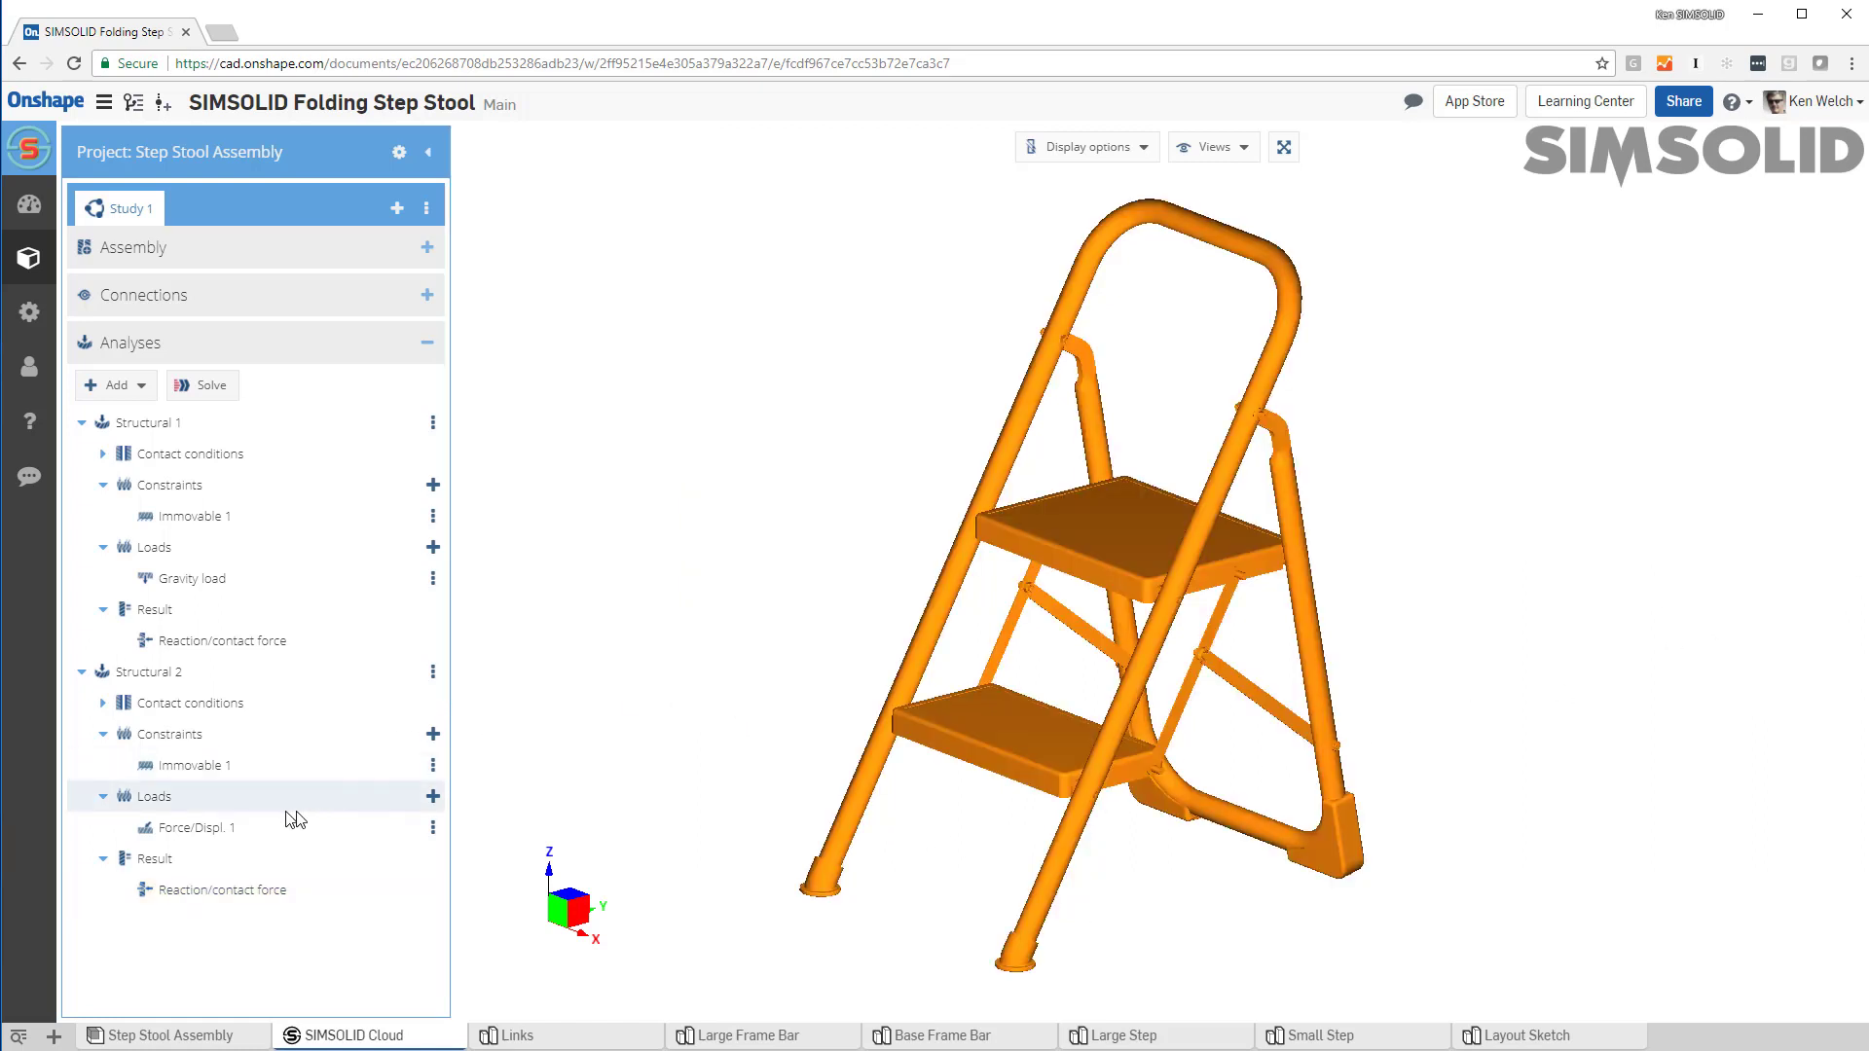
double_click(216, 828)
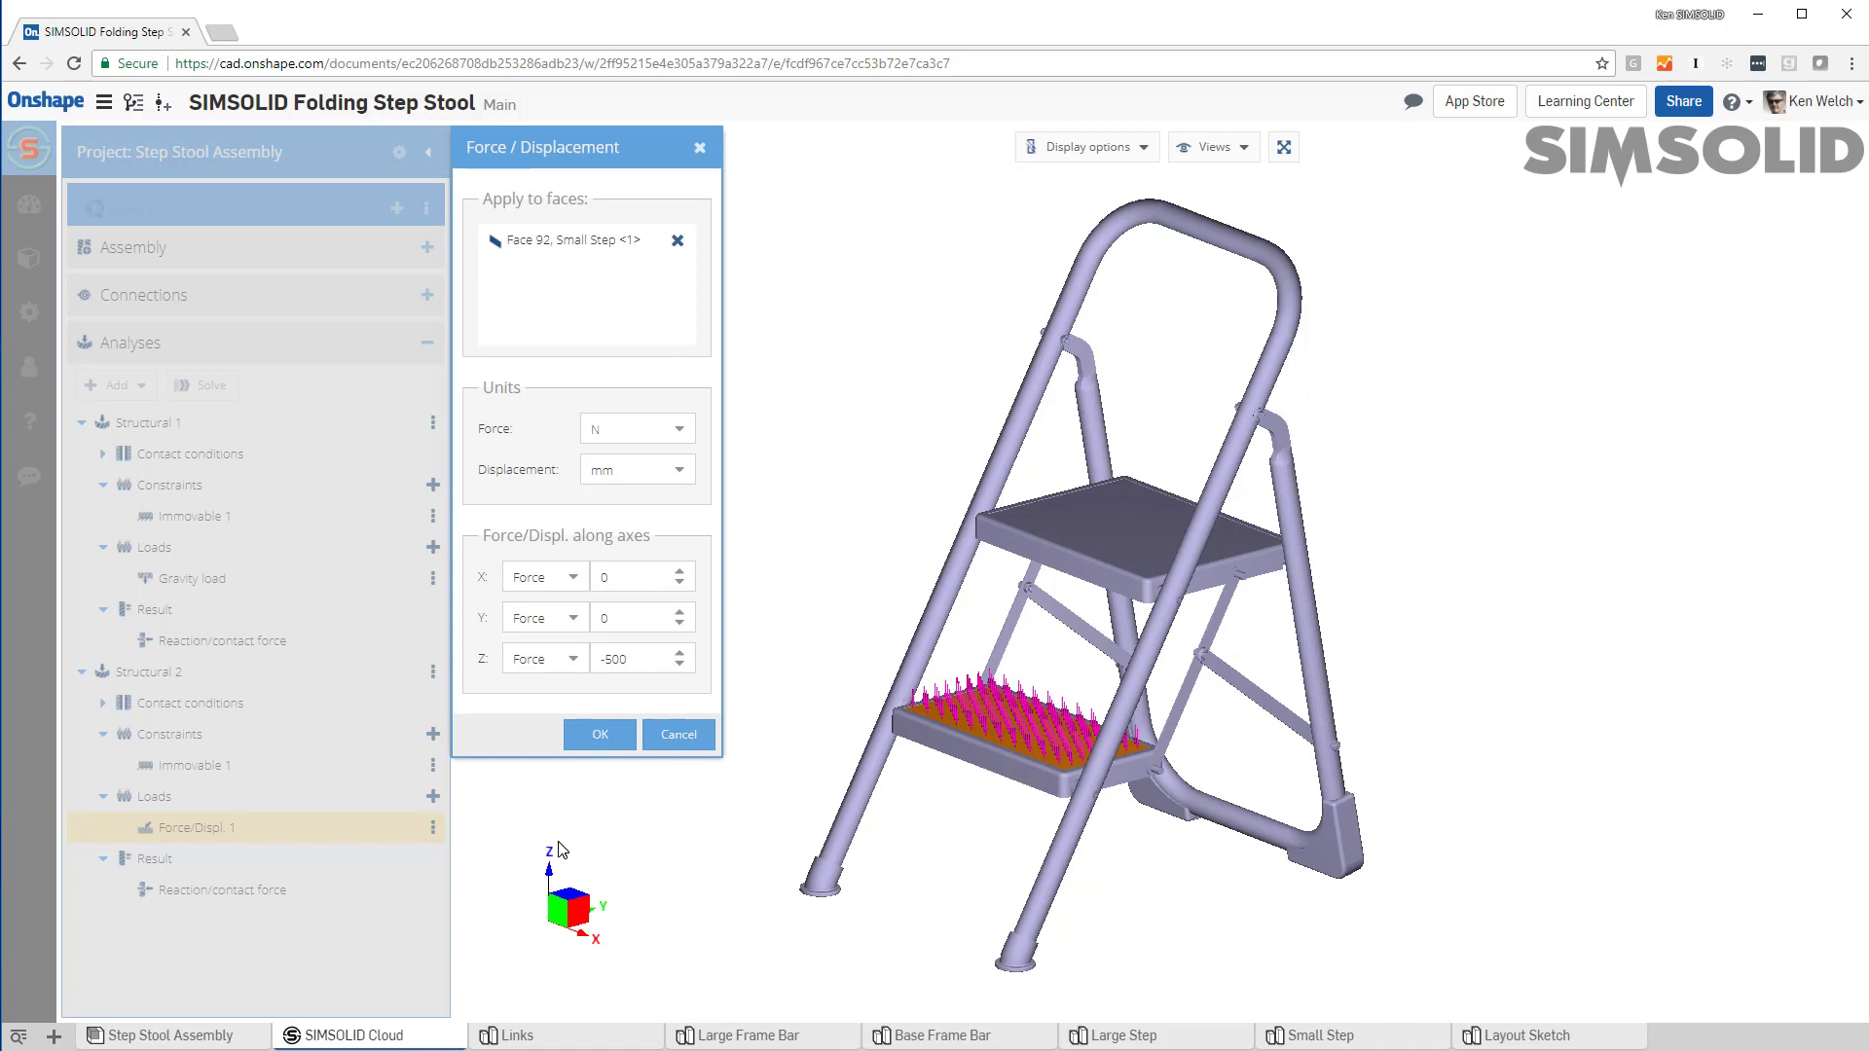
left_click(672, 746)
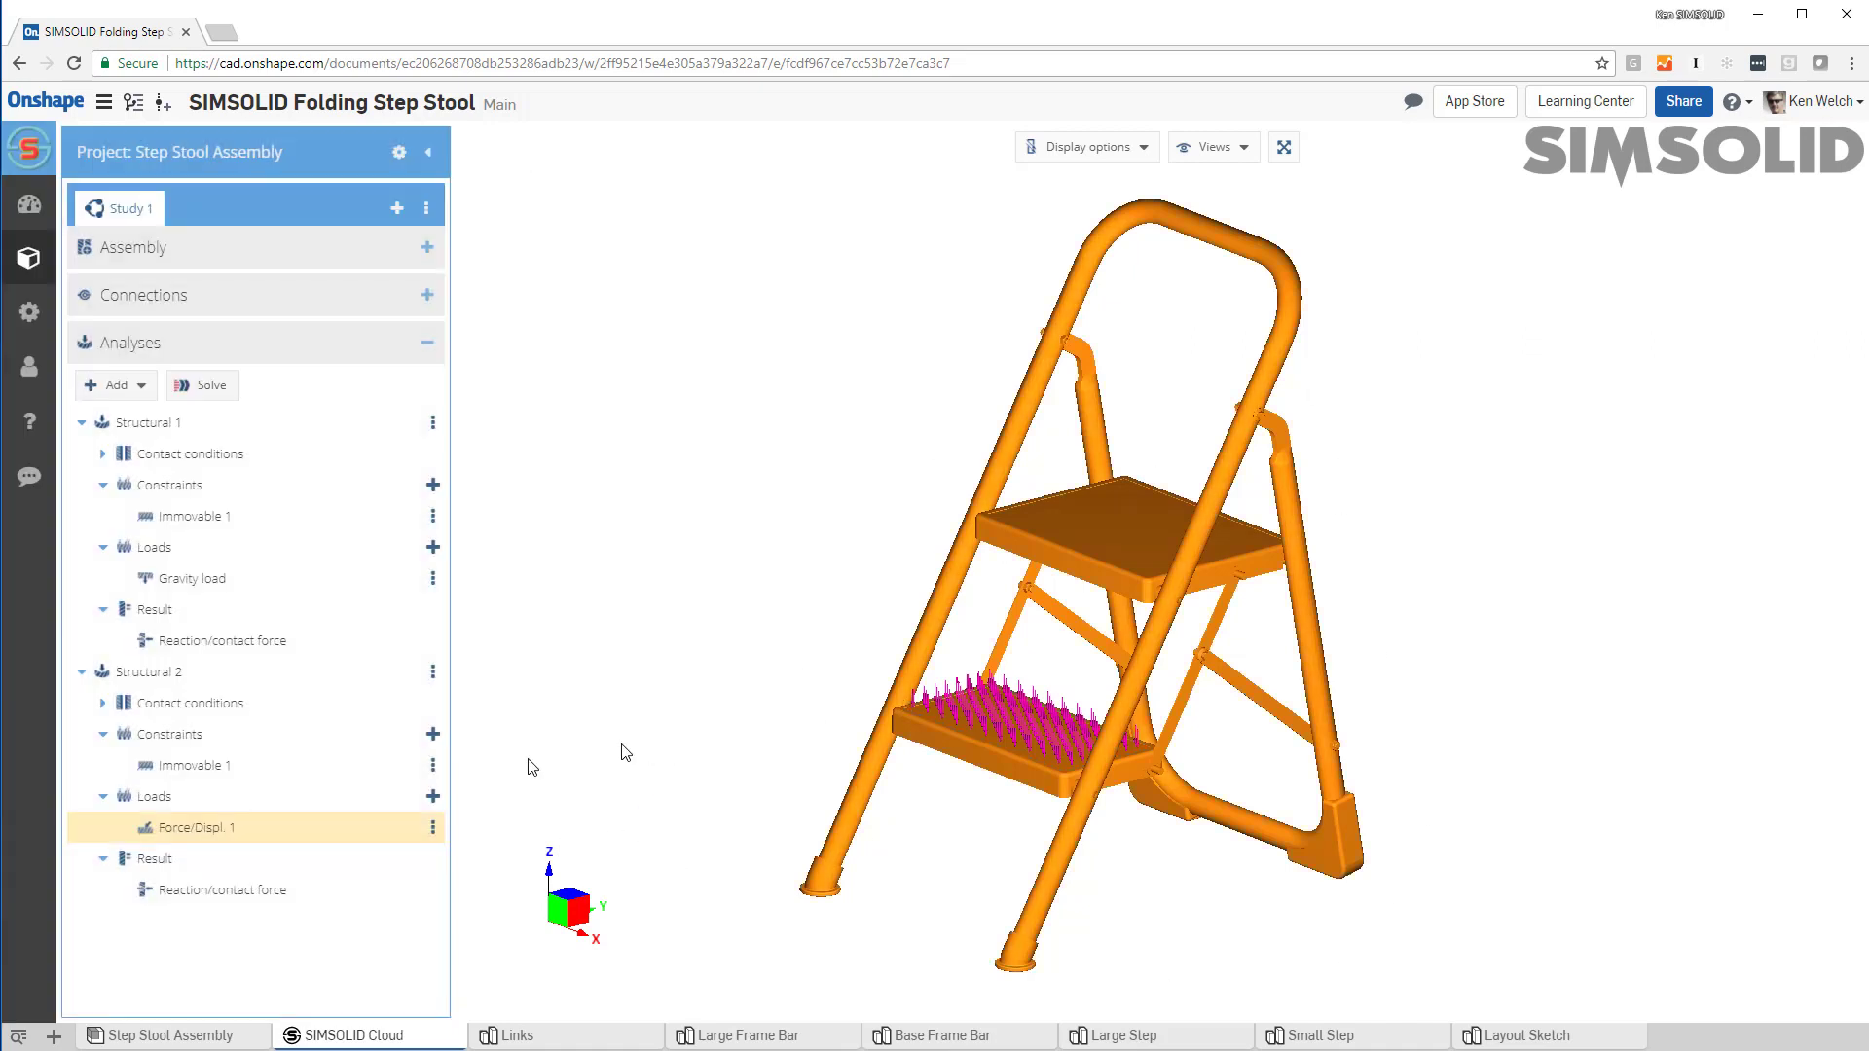
- Expand Structural 2's connection reactions and view Connections 3, 5, 7, 9, 10 and 12
left_click(226, 891)
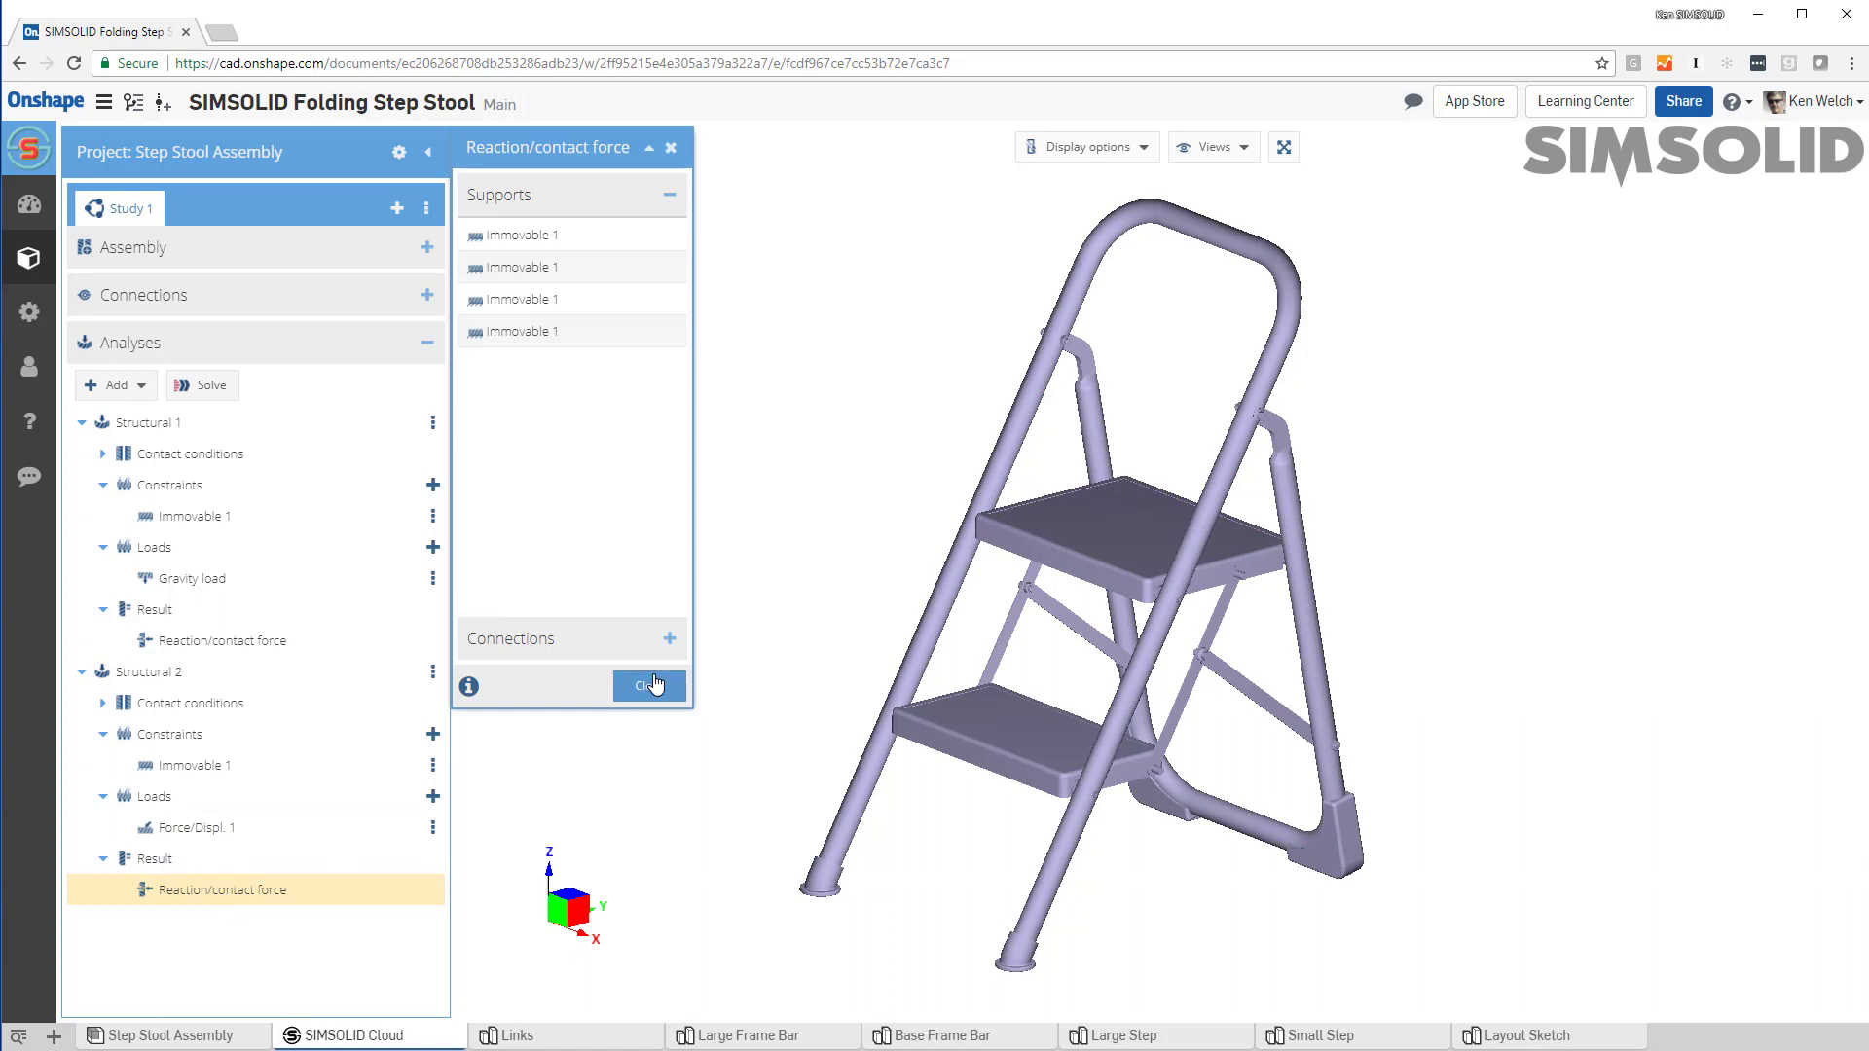
left_click(538, 642)
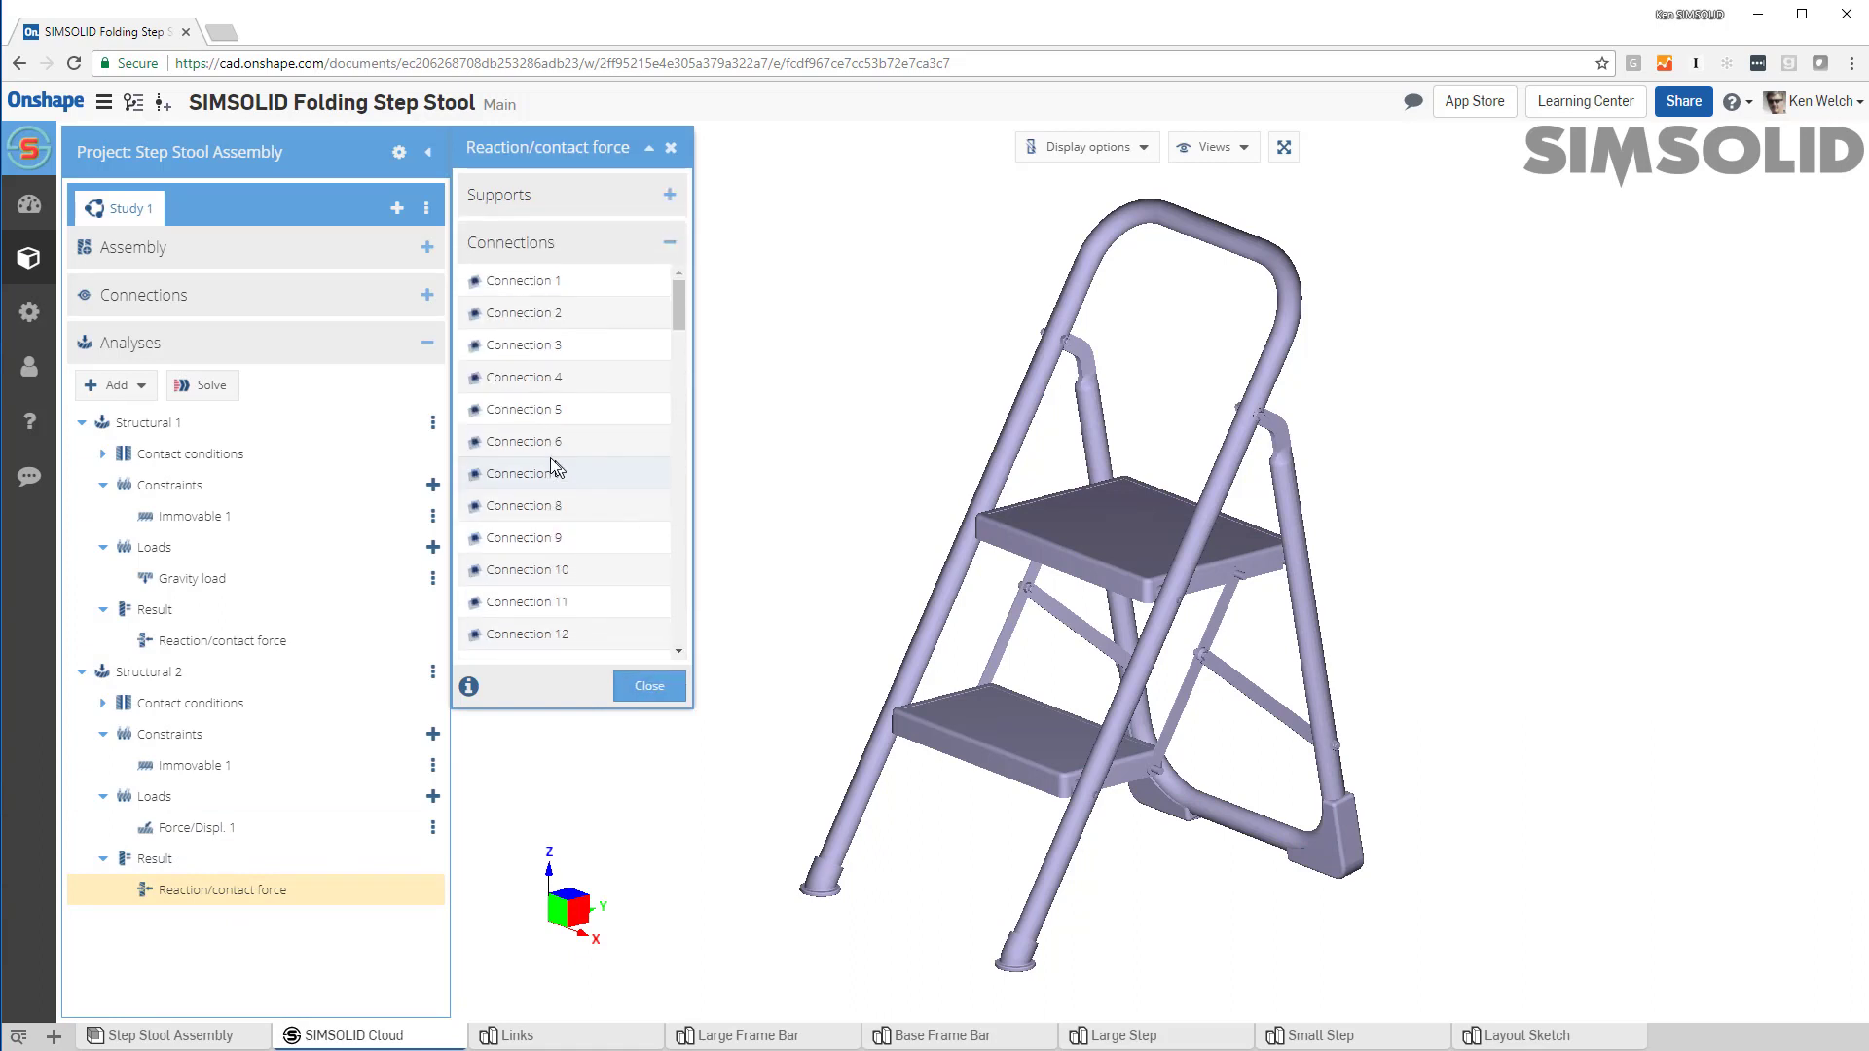
left_click(519, 347)
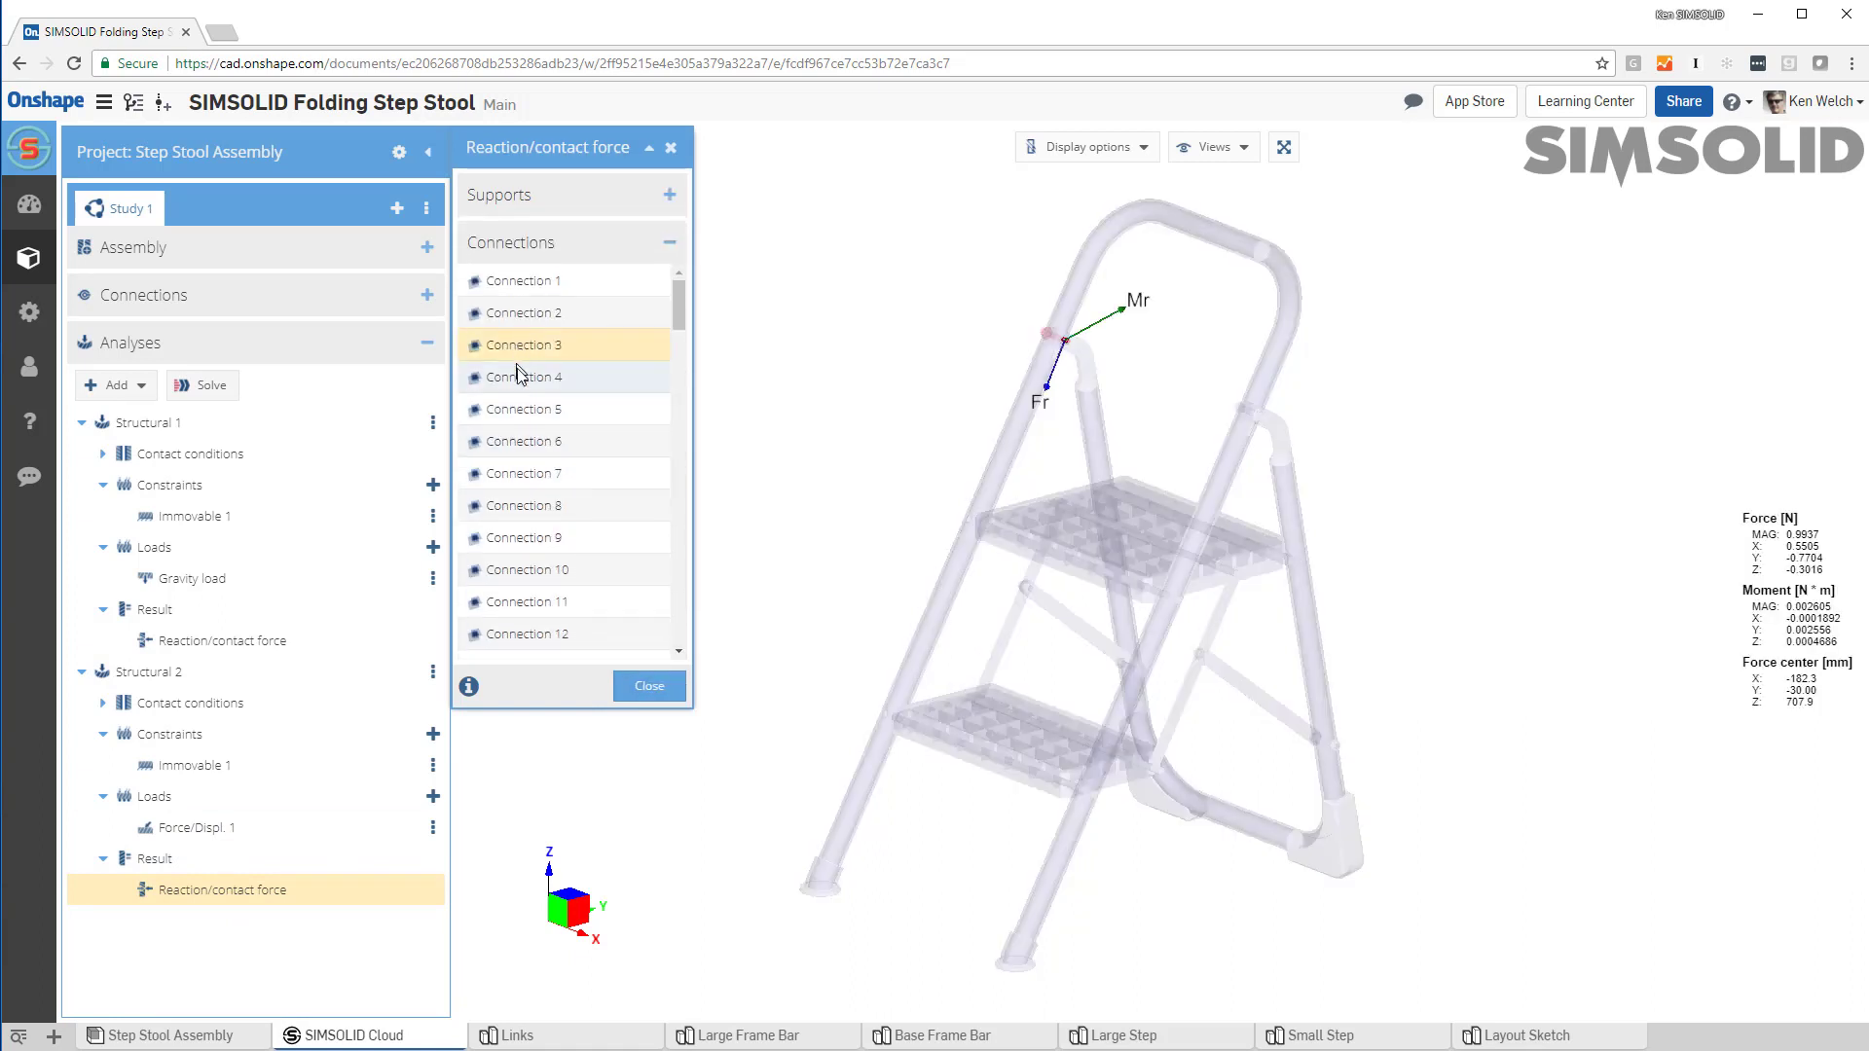
left_click(517, 409)
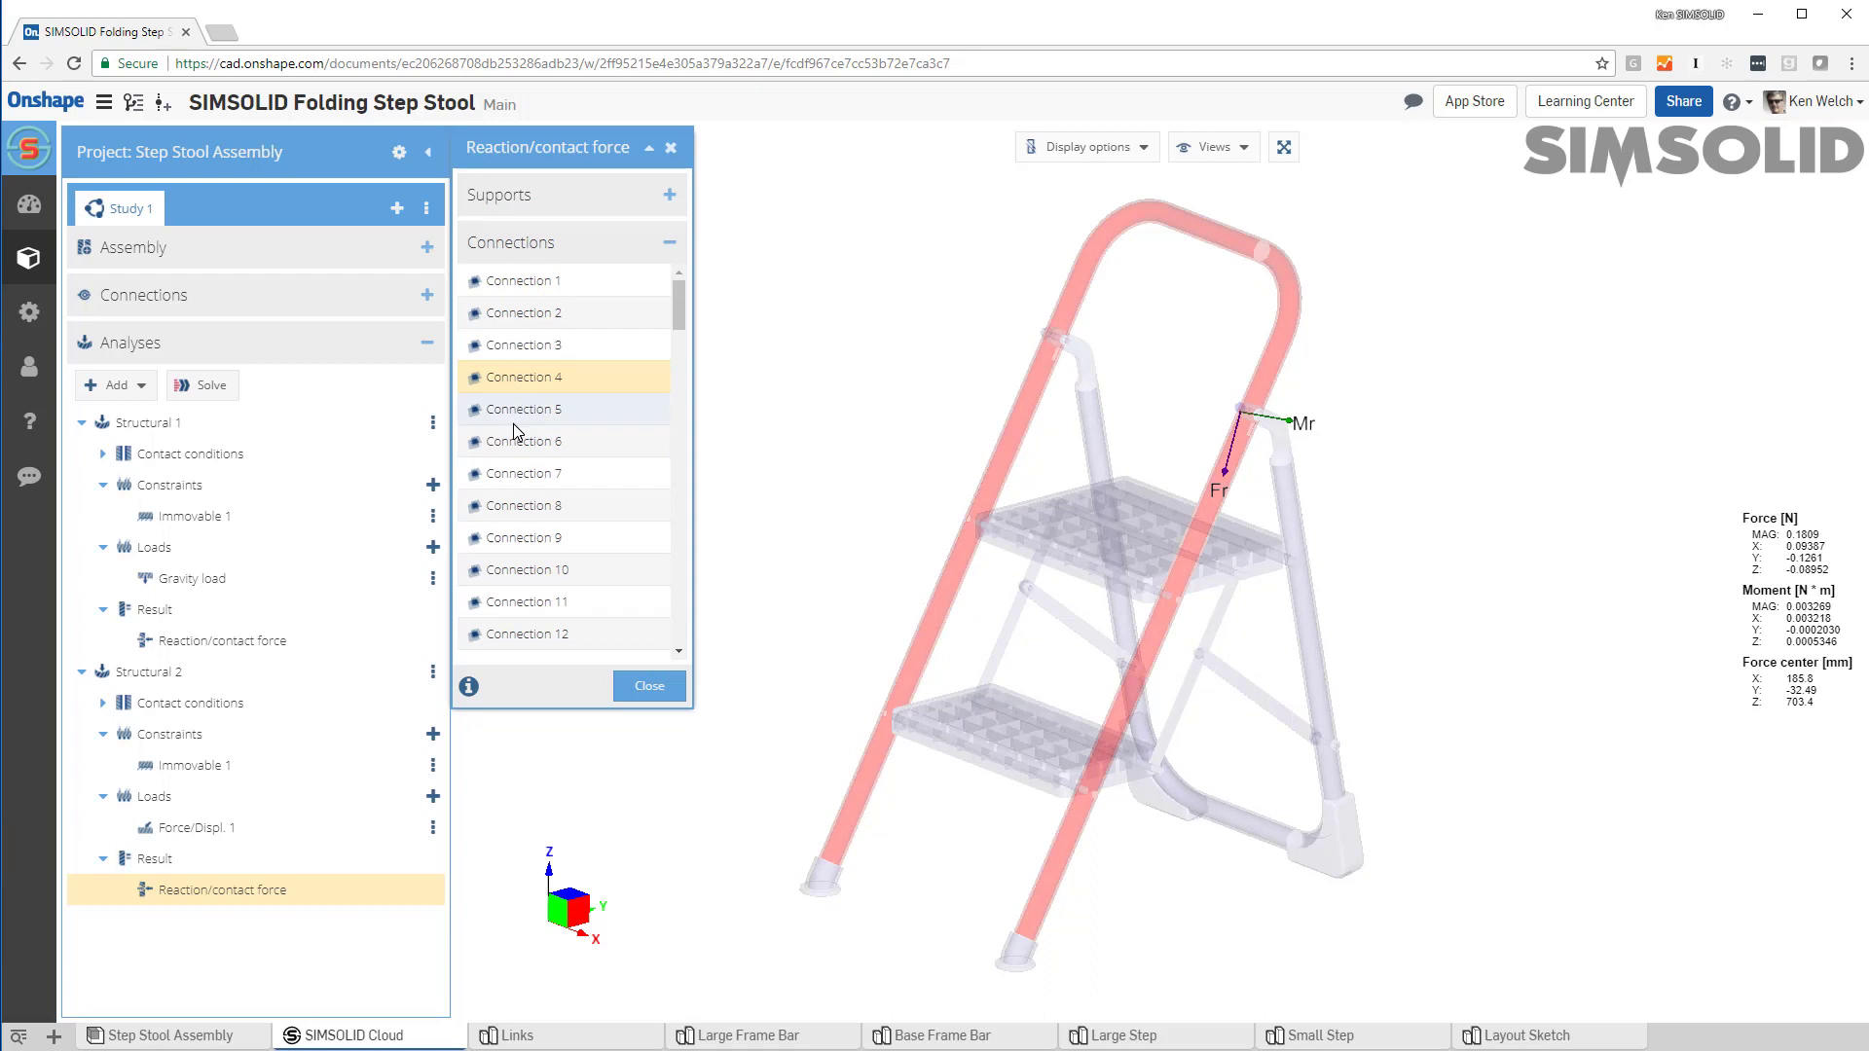
left_click(522, 474)
left_click(531, 539)
left_click(536, 570)
left_click(538, 634)
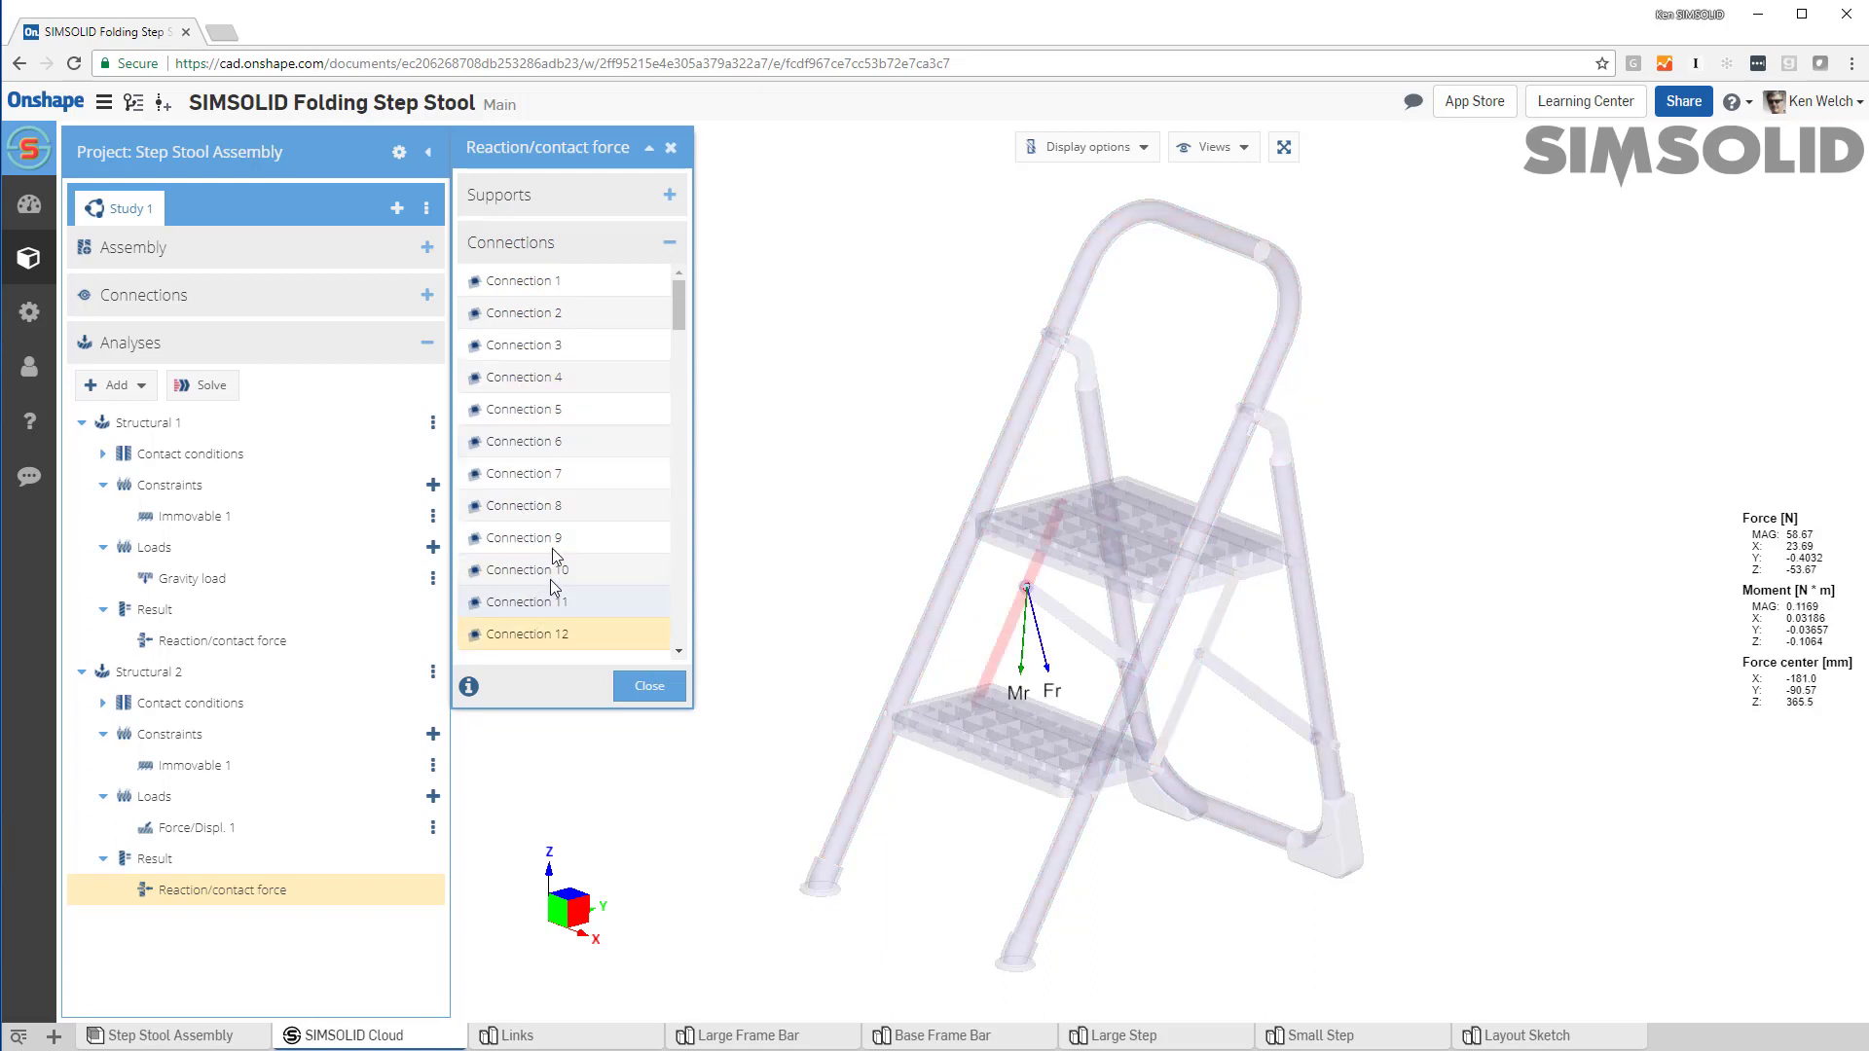
- Continue to Connections 57 and 58, finishing on Connection 8 at 10.19 N
scroll(535, 530, "down", 15)
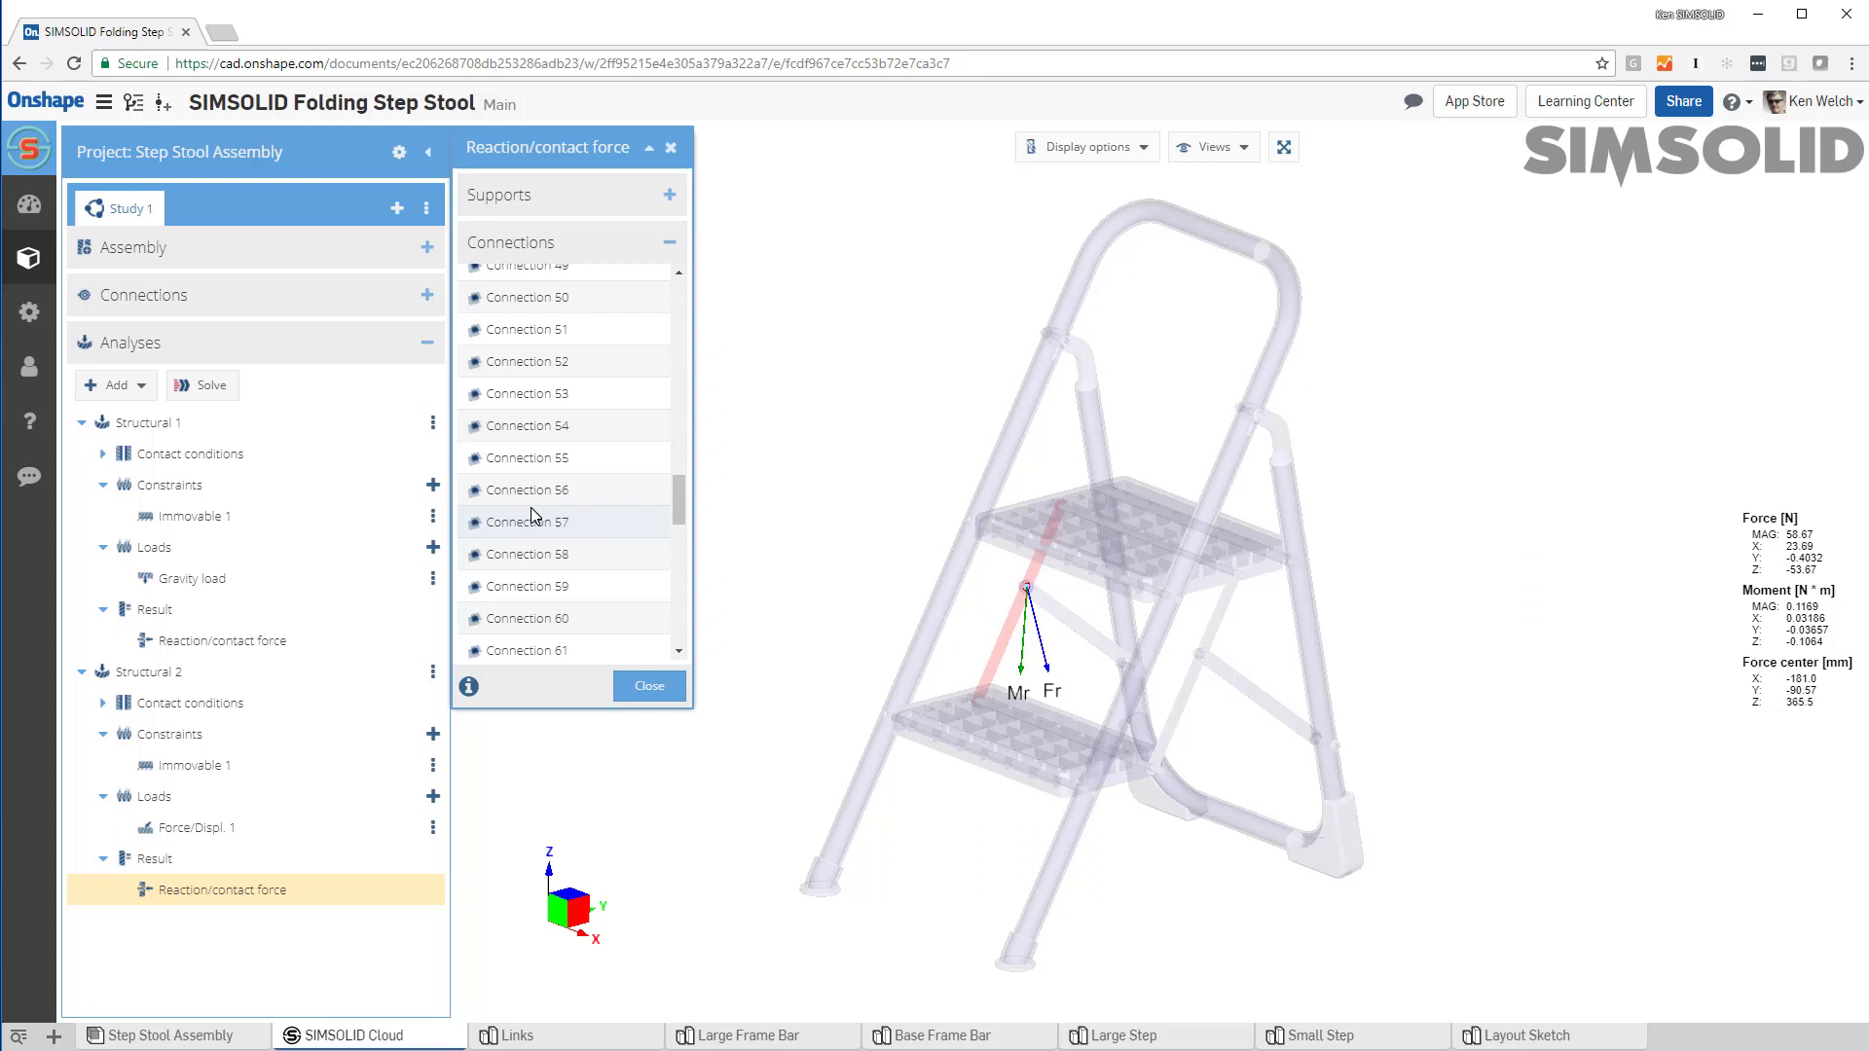
left_click(530, 516)
left_click(535, 553)
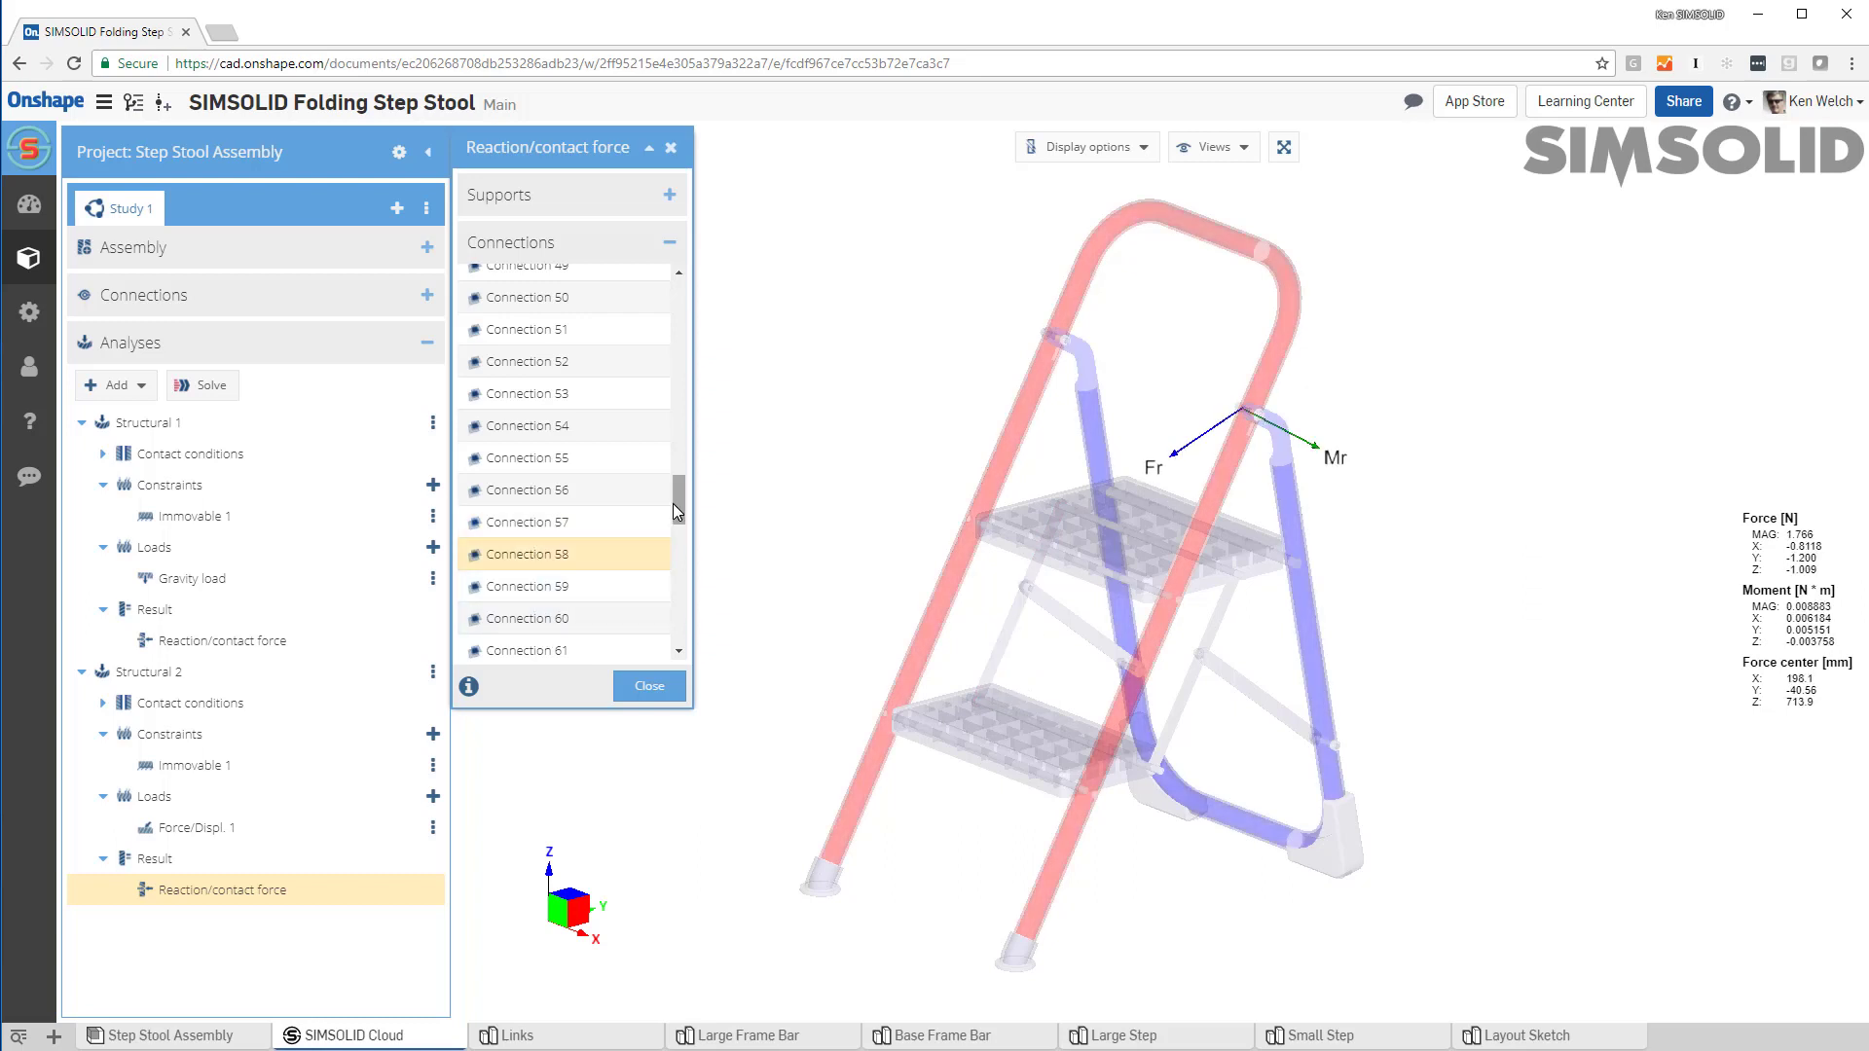
left_click_drag(676, 508, 670, 302)
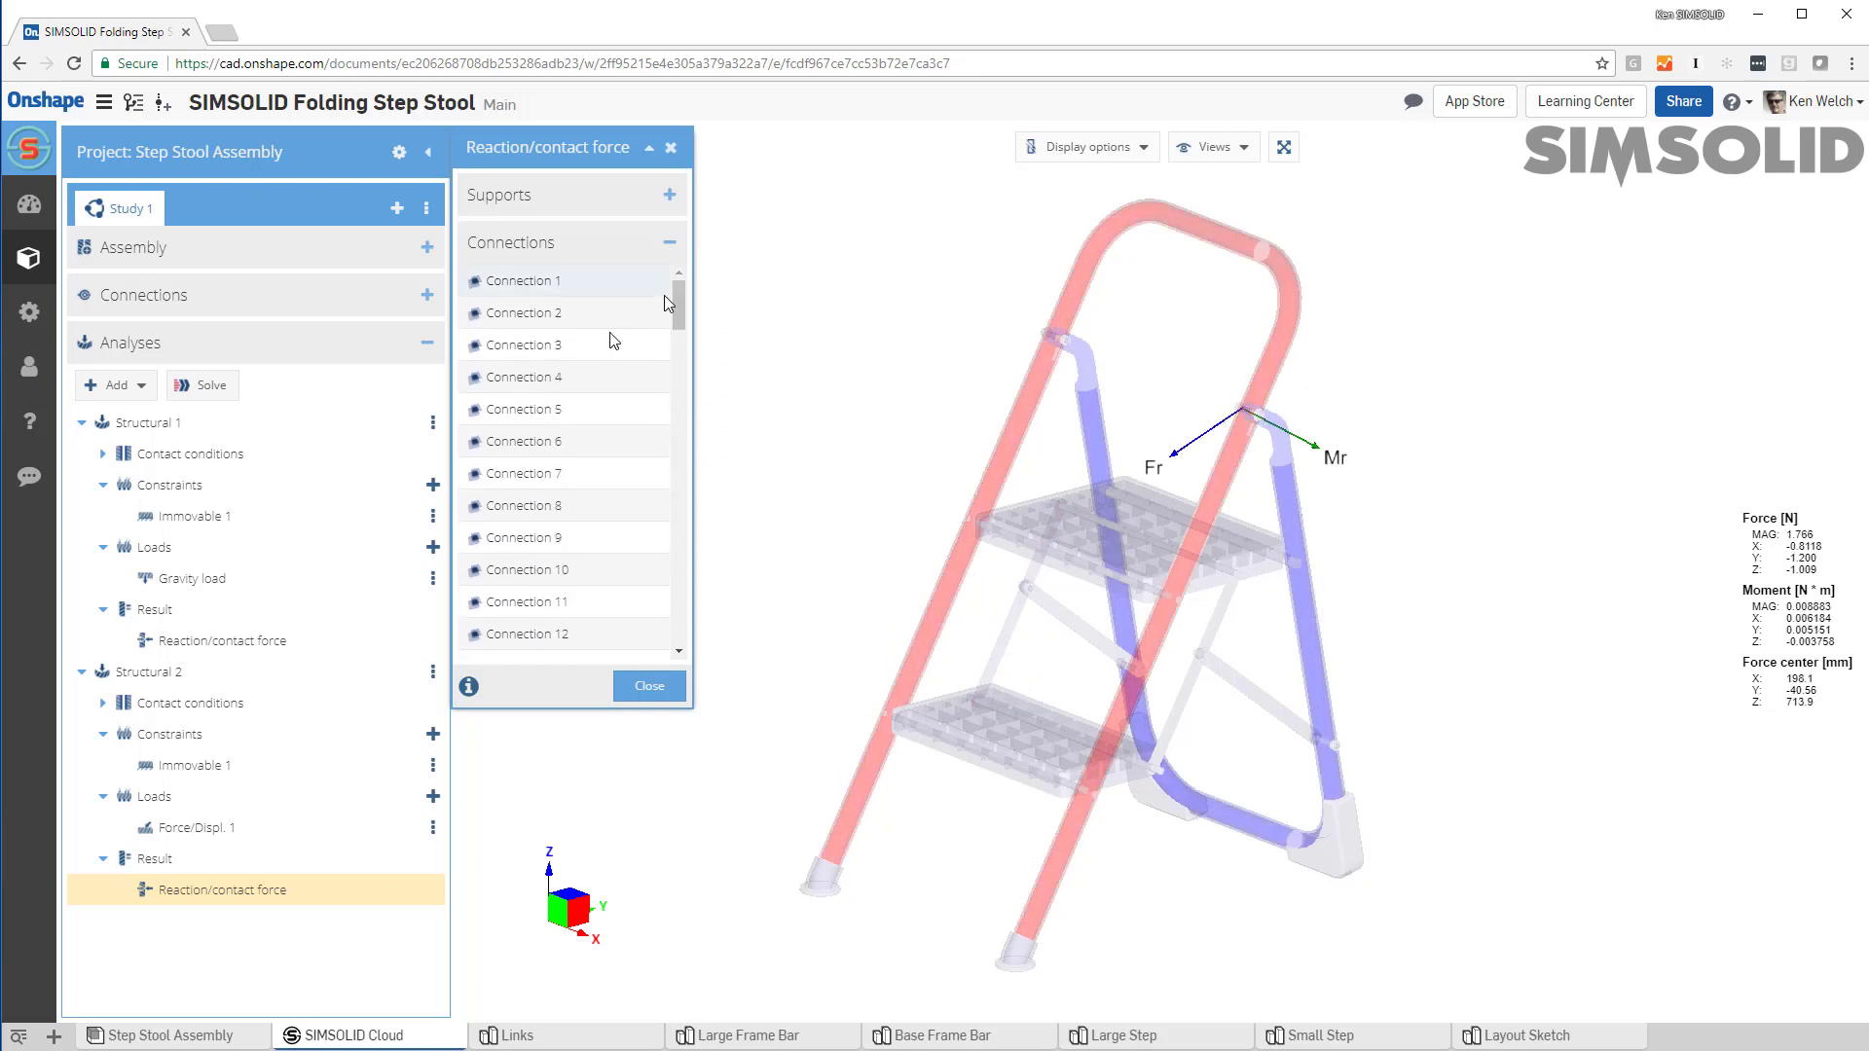
left_click(578, 511)
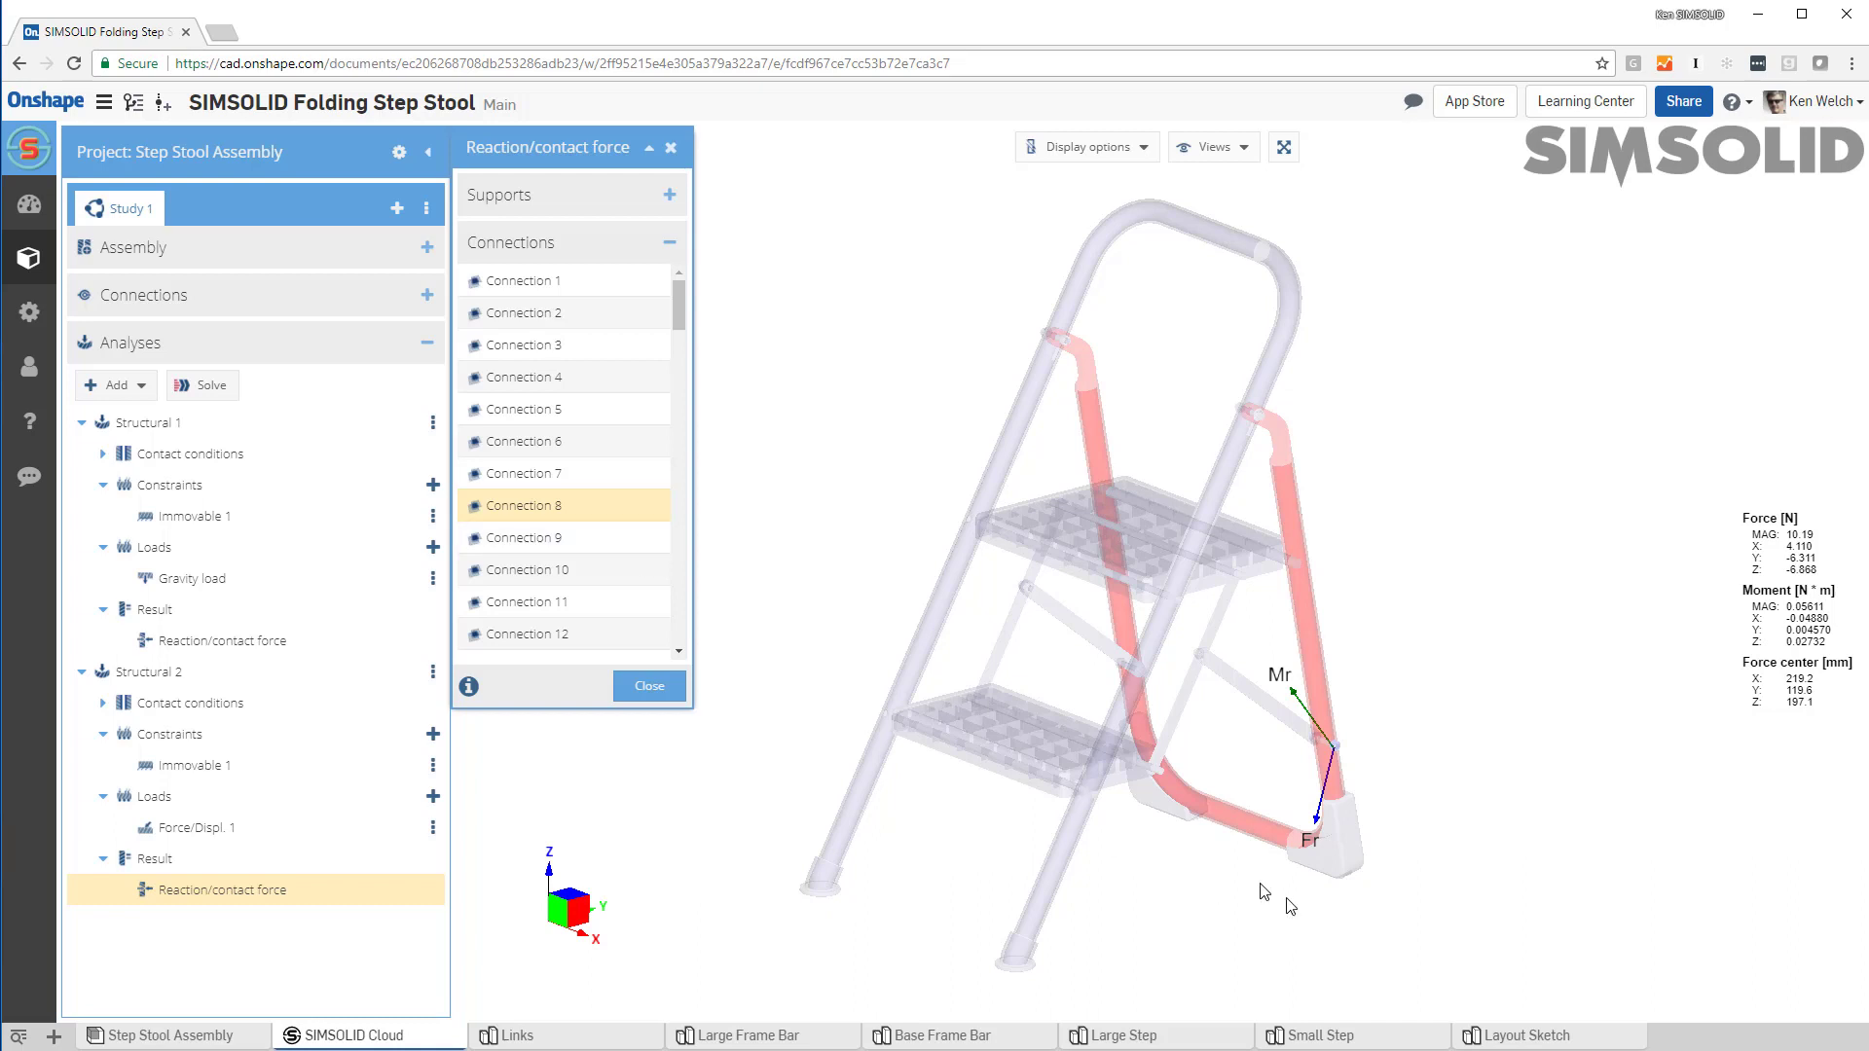
- List only the diagonal link bar's connections, then those of the lower pivot pin
left_click(1246, 683)
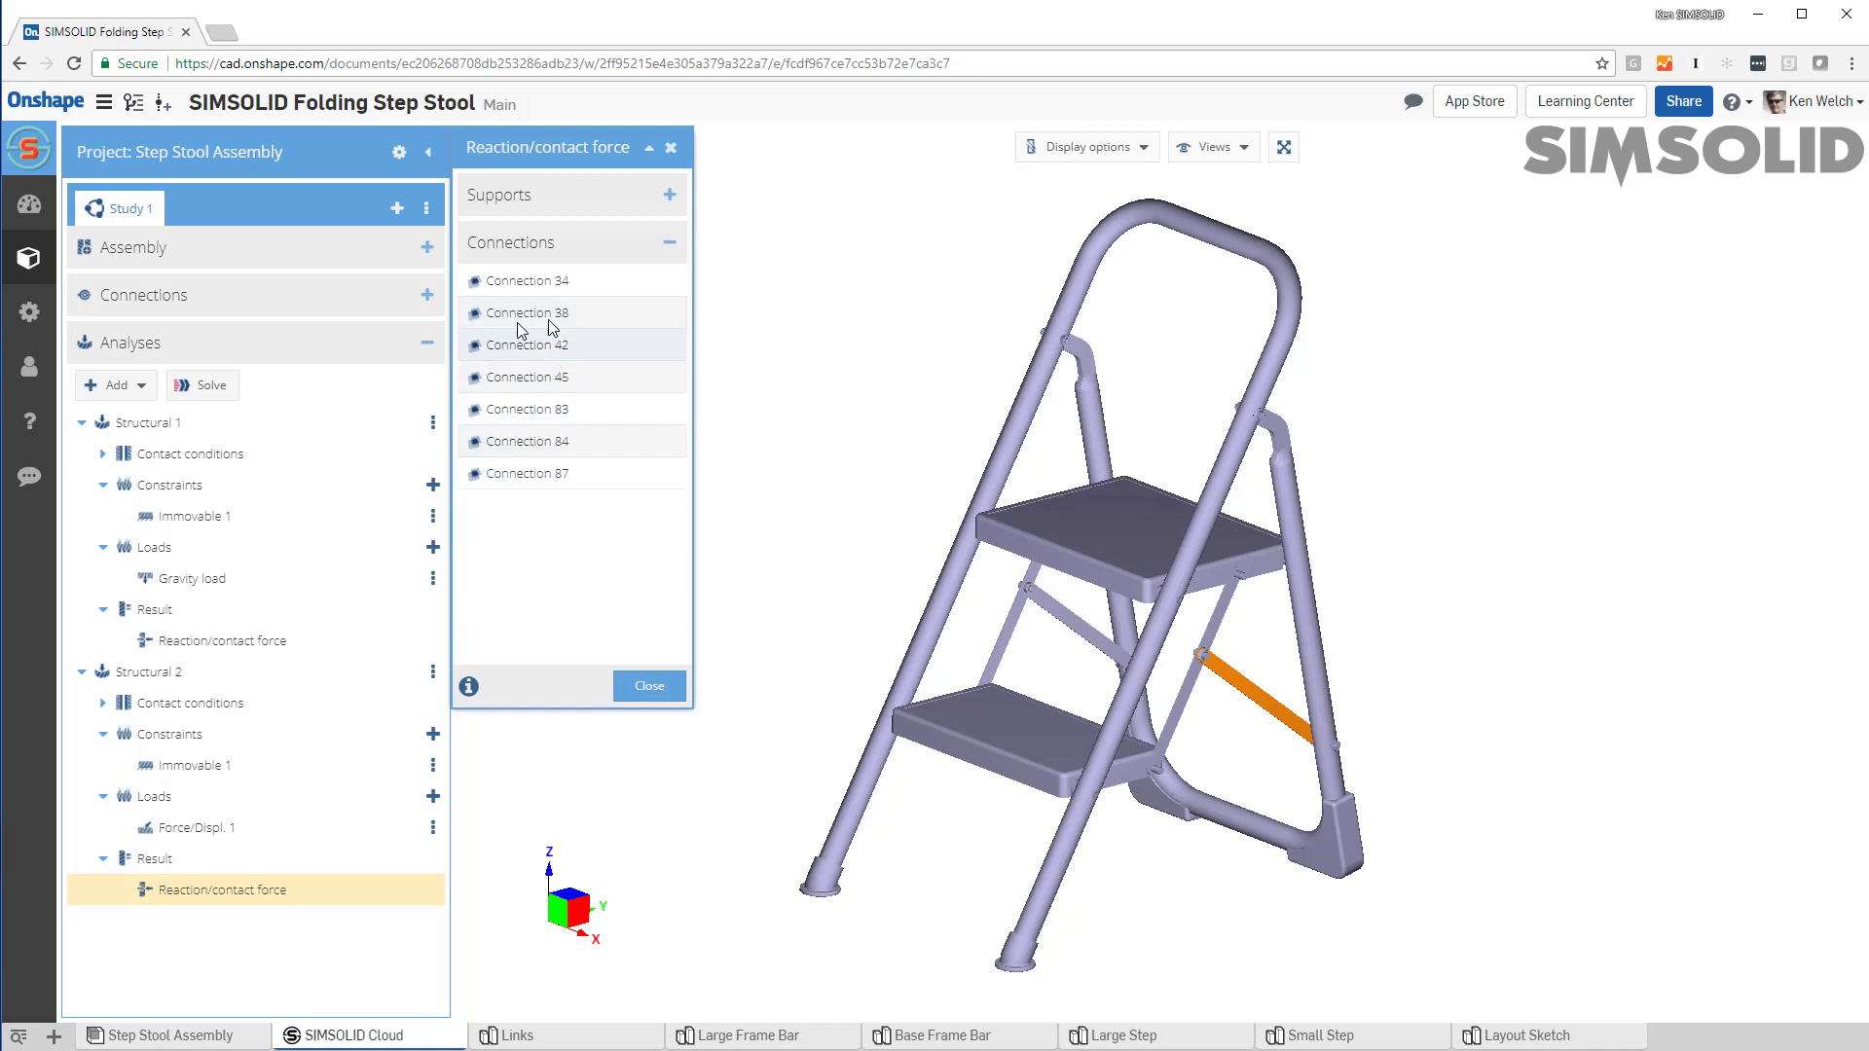
scroll(1158, 771, "down", 3)
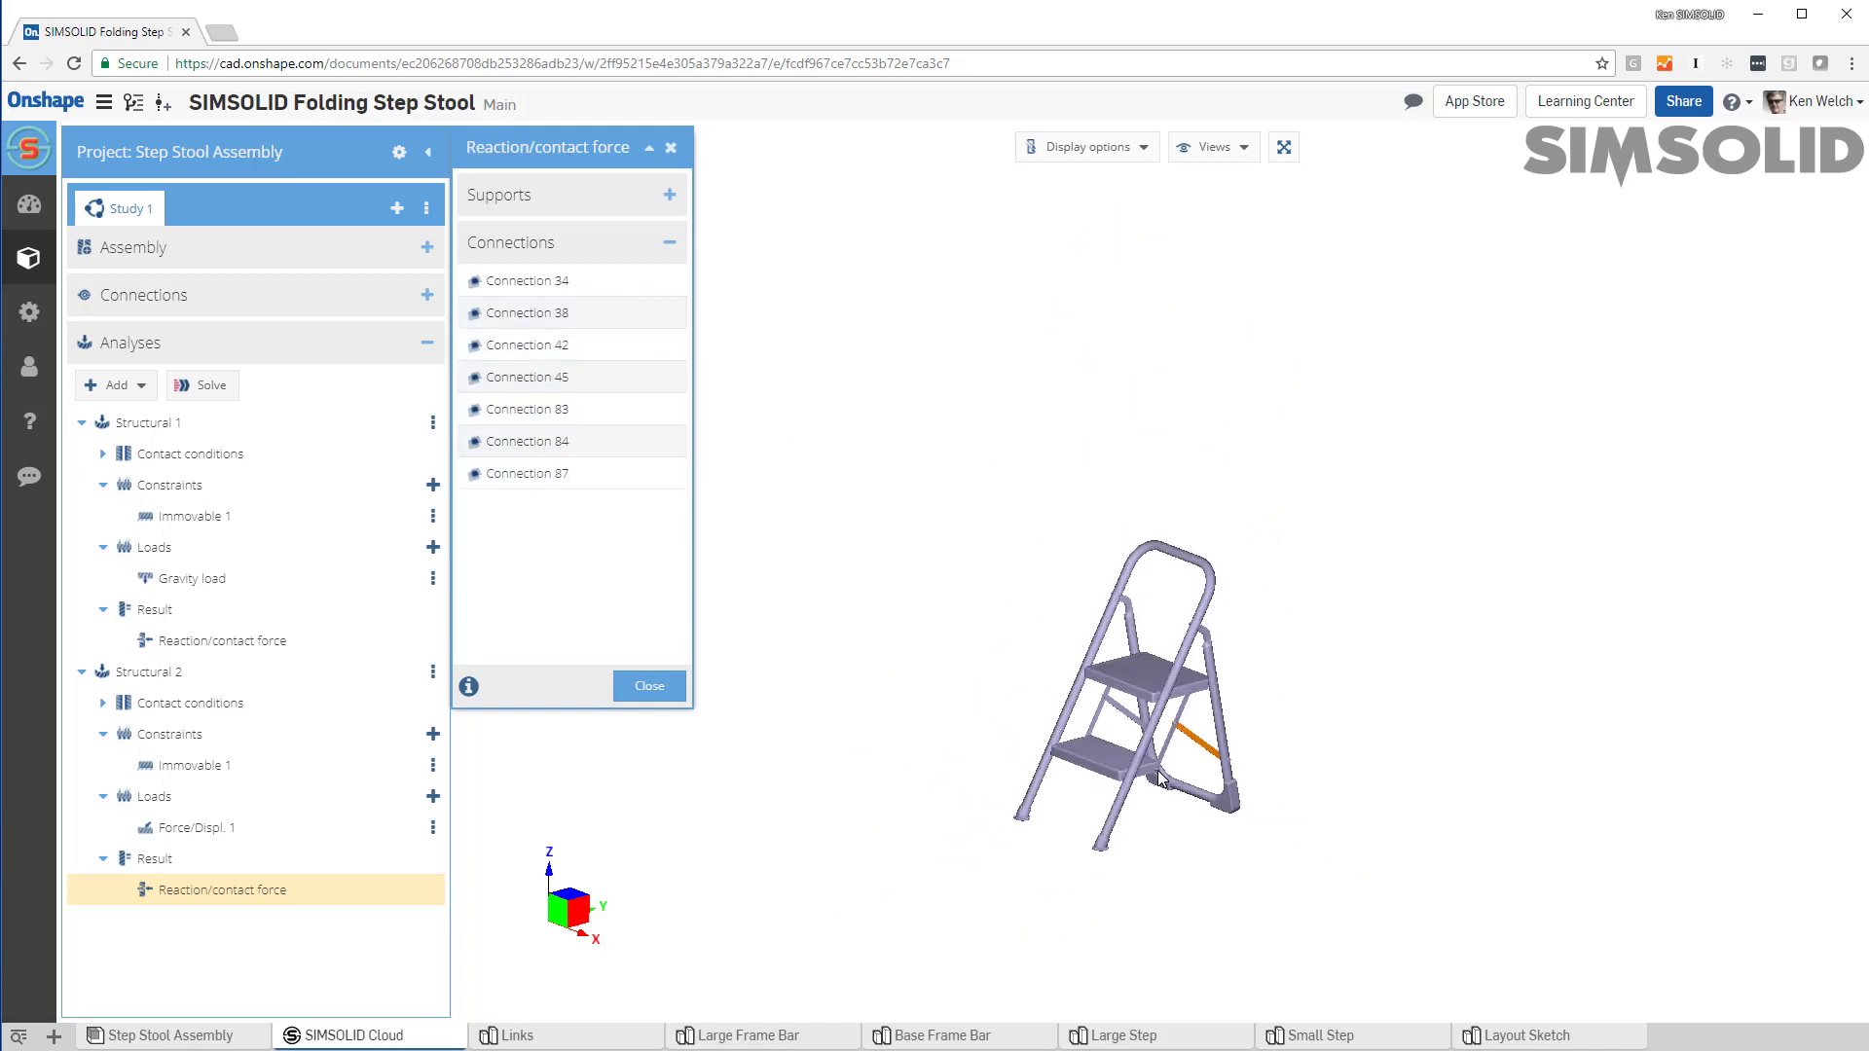
scroll(1159, 769, "up", 10)
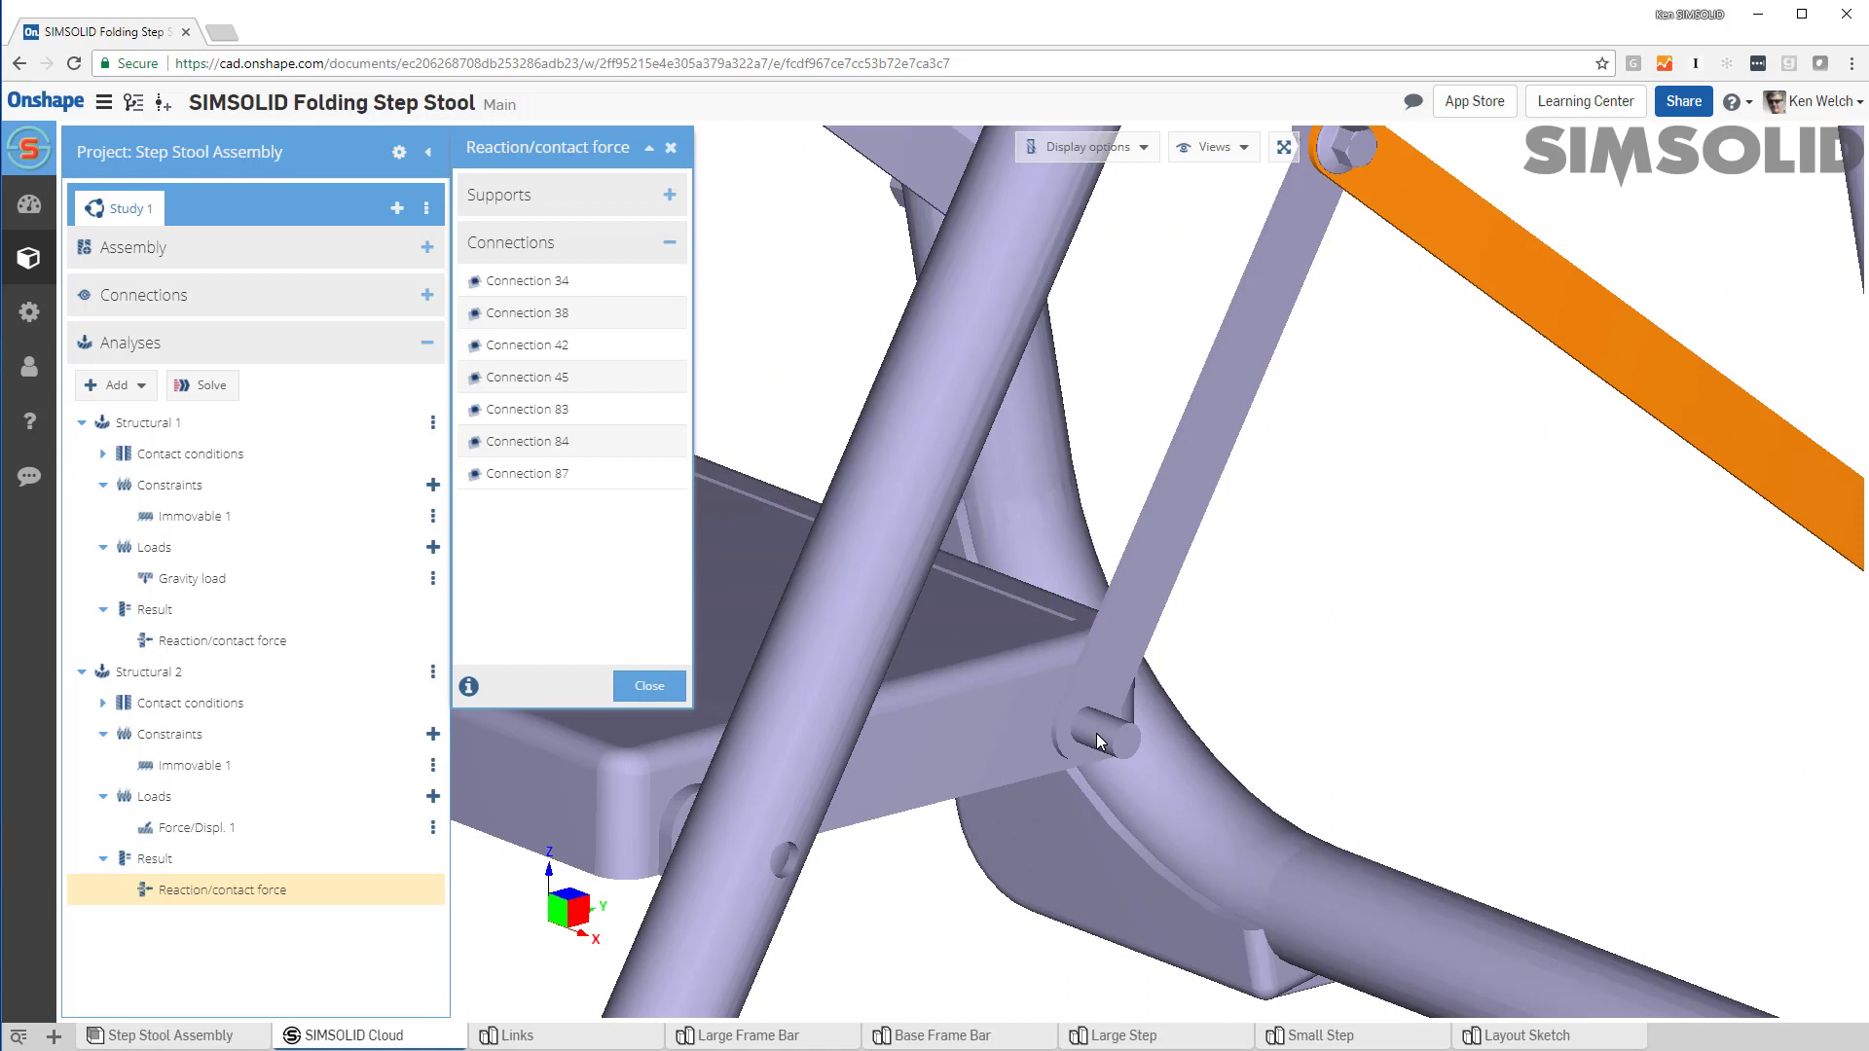
left_click(1096, 733)
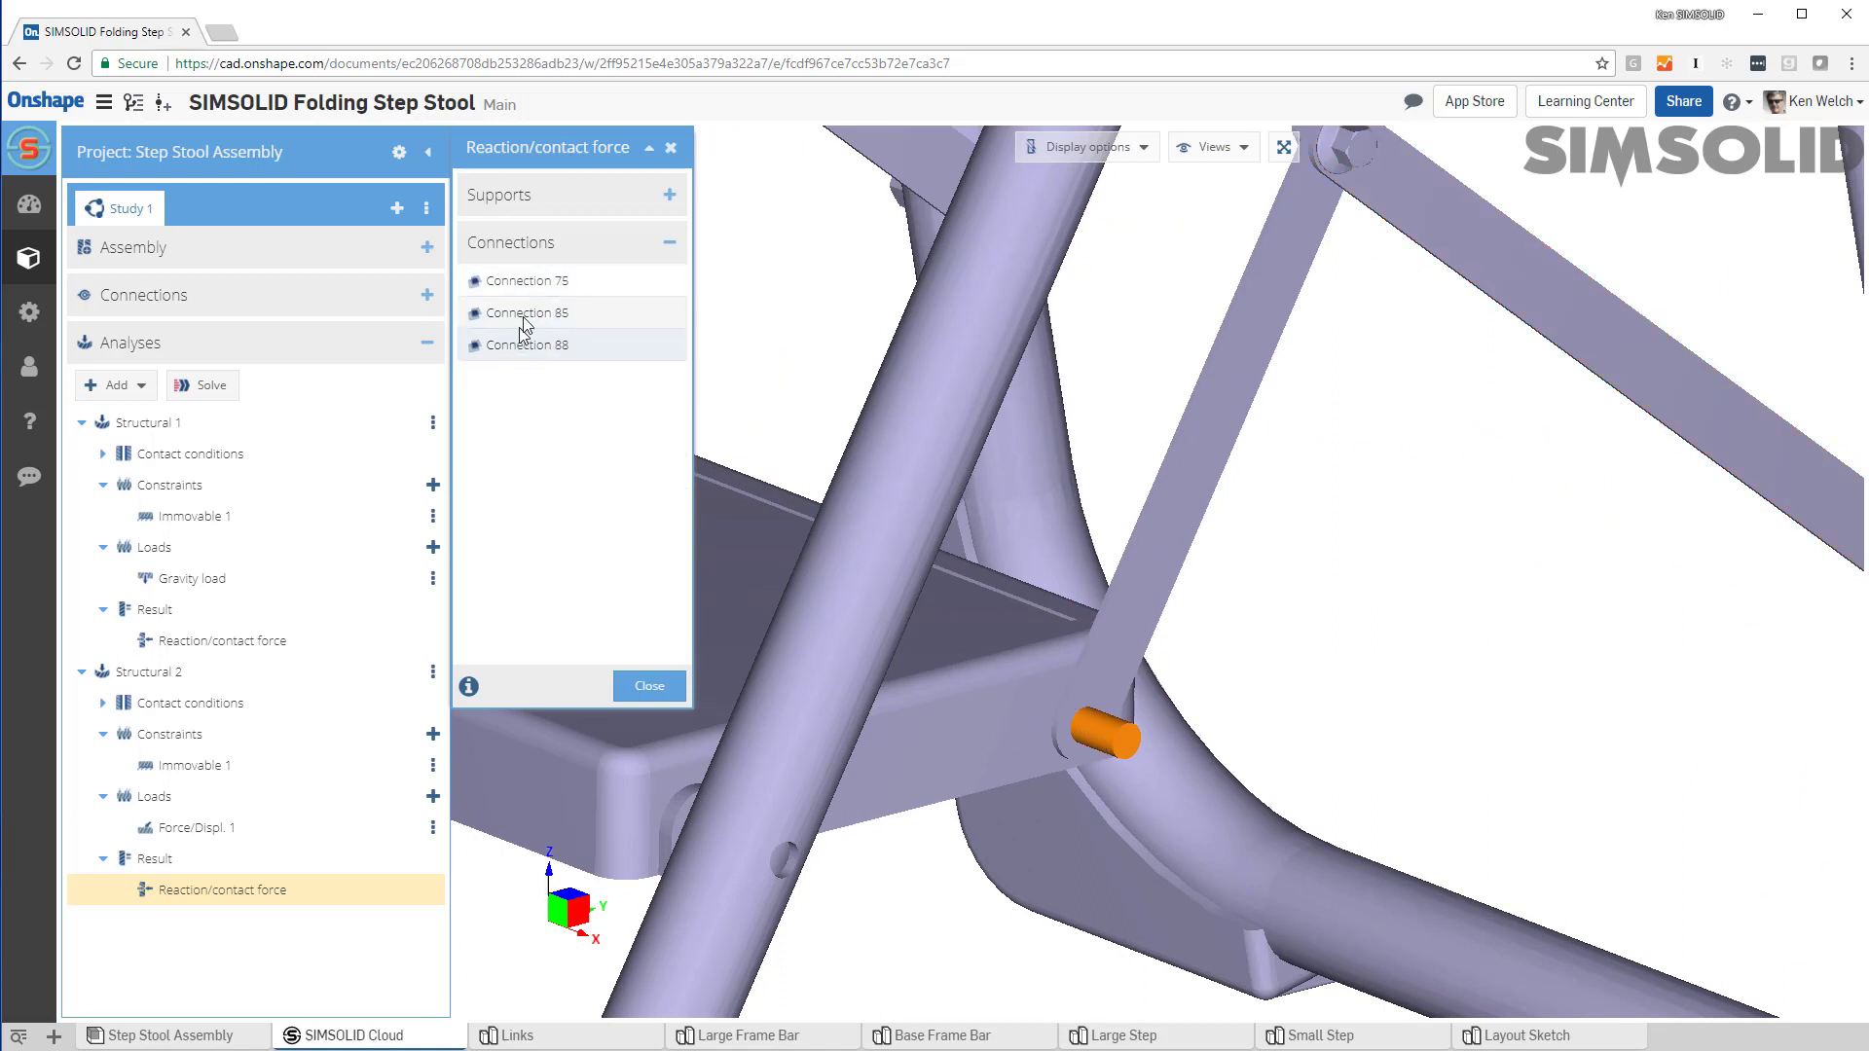
- Compare Connections 75, 85 and 88, leaving Connection 85's 153.3 N, 0.8011 N·m reaction shown
left_click(522, 284)
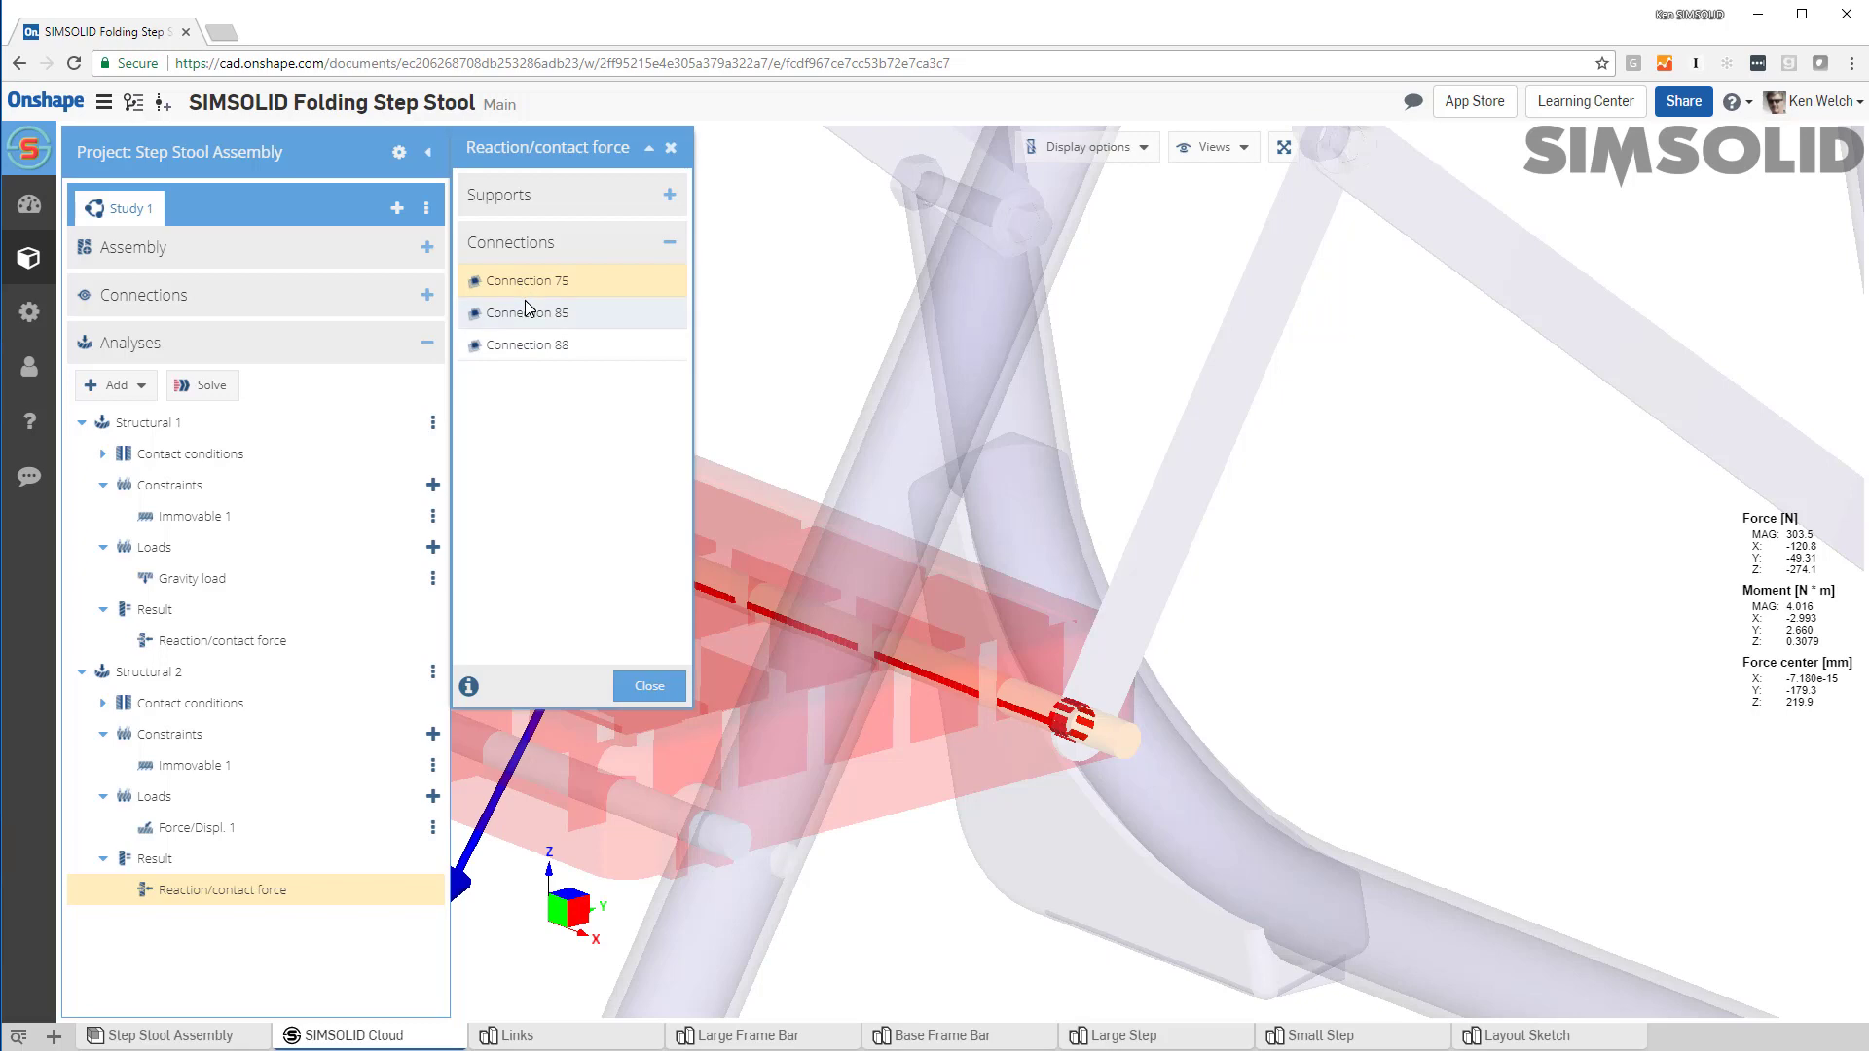
left_click(526, 313)
left_click(526, 346)
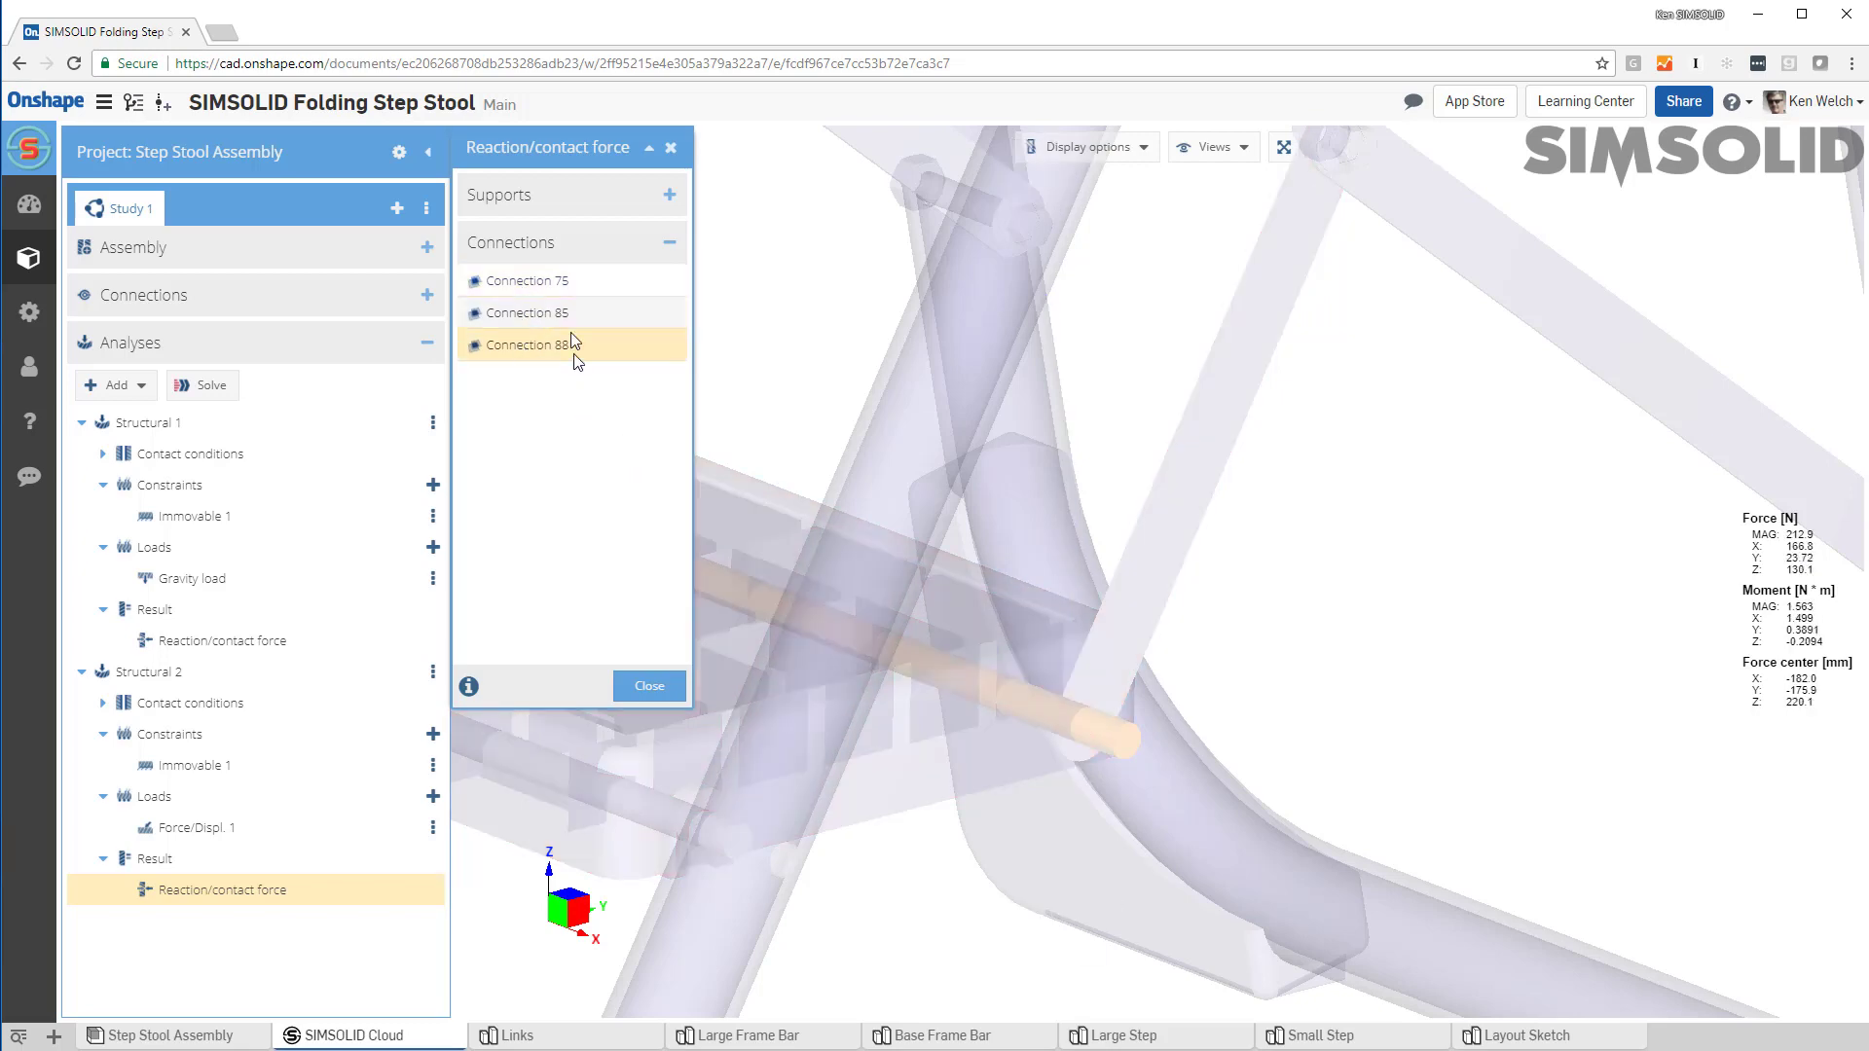
left_click(525, 313)
- Reframe the stool to a frontal view and place the force readout beside the model
scroll(943, 518, "up", 5)
scroll(955, 541, "down", 4)
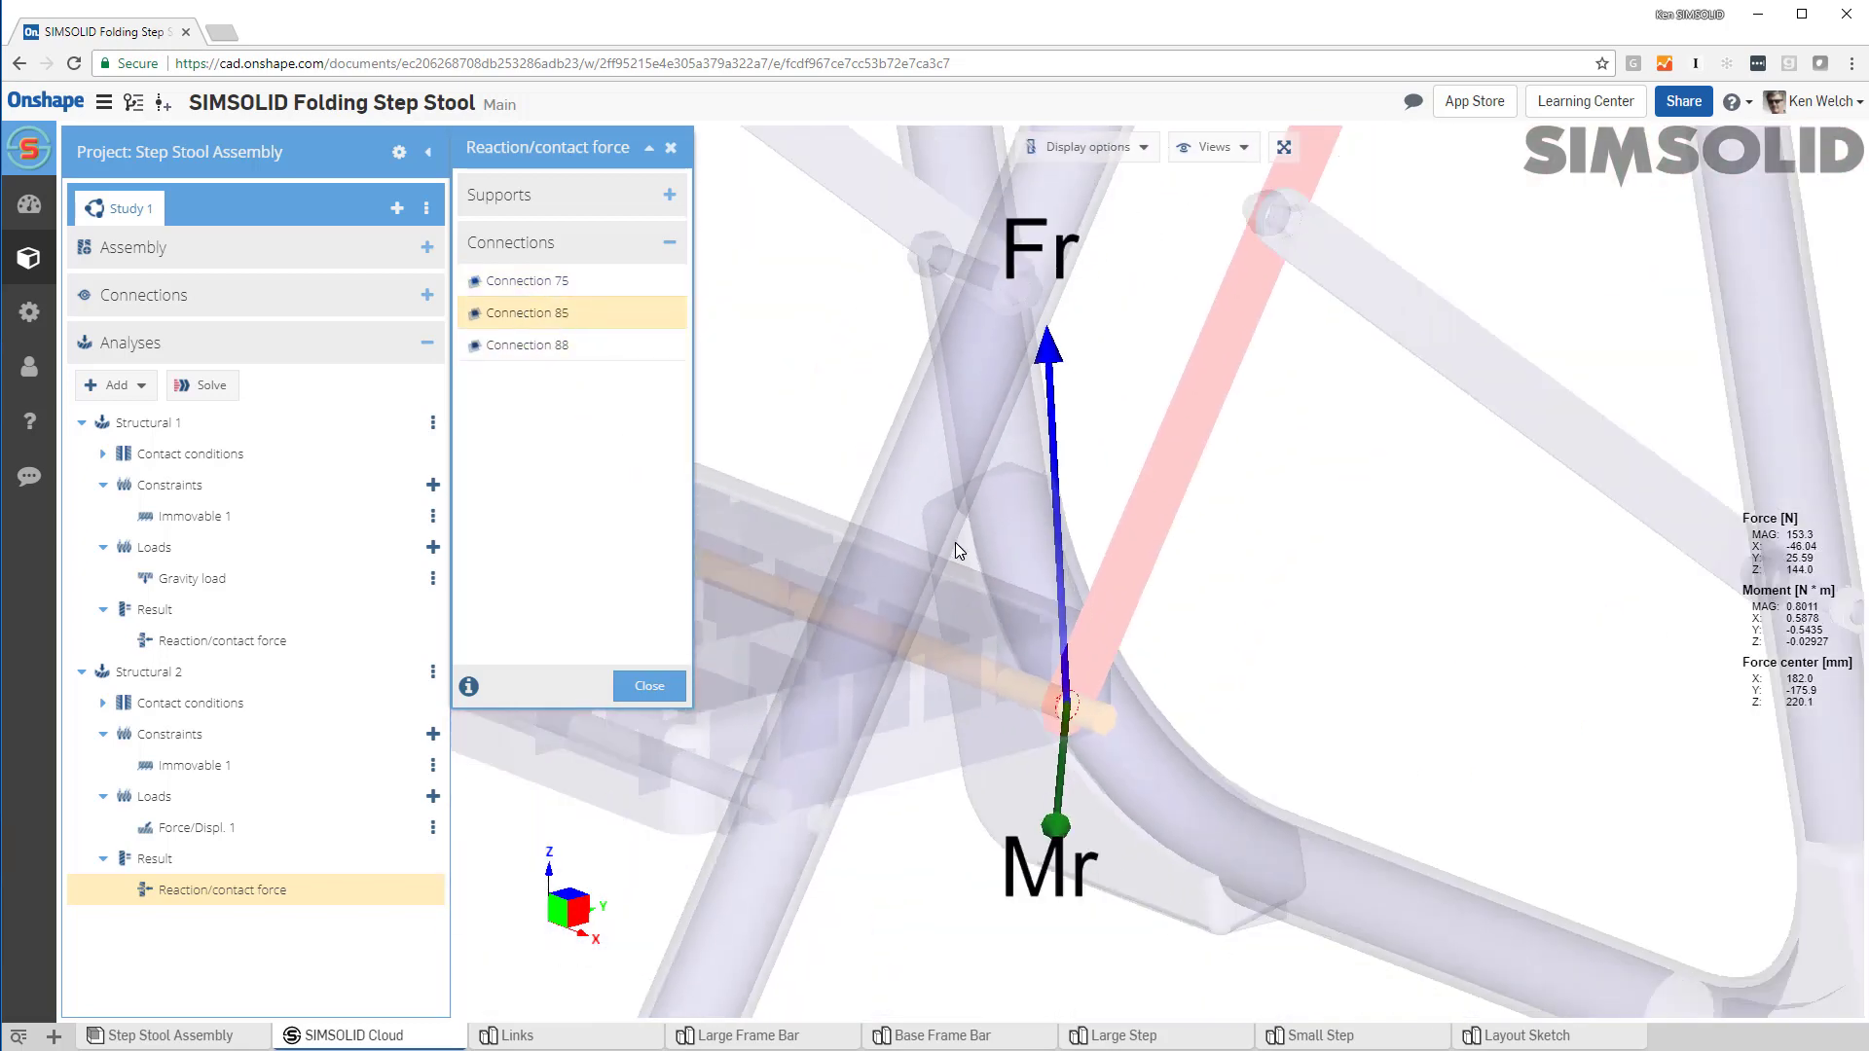
scroll(955, 541, "down", 6)
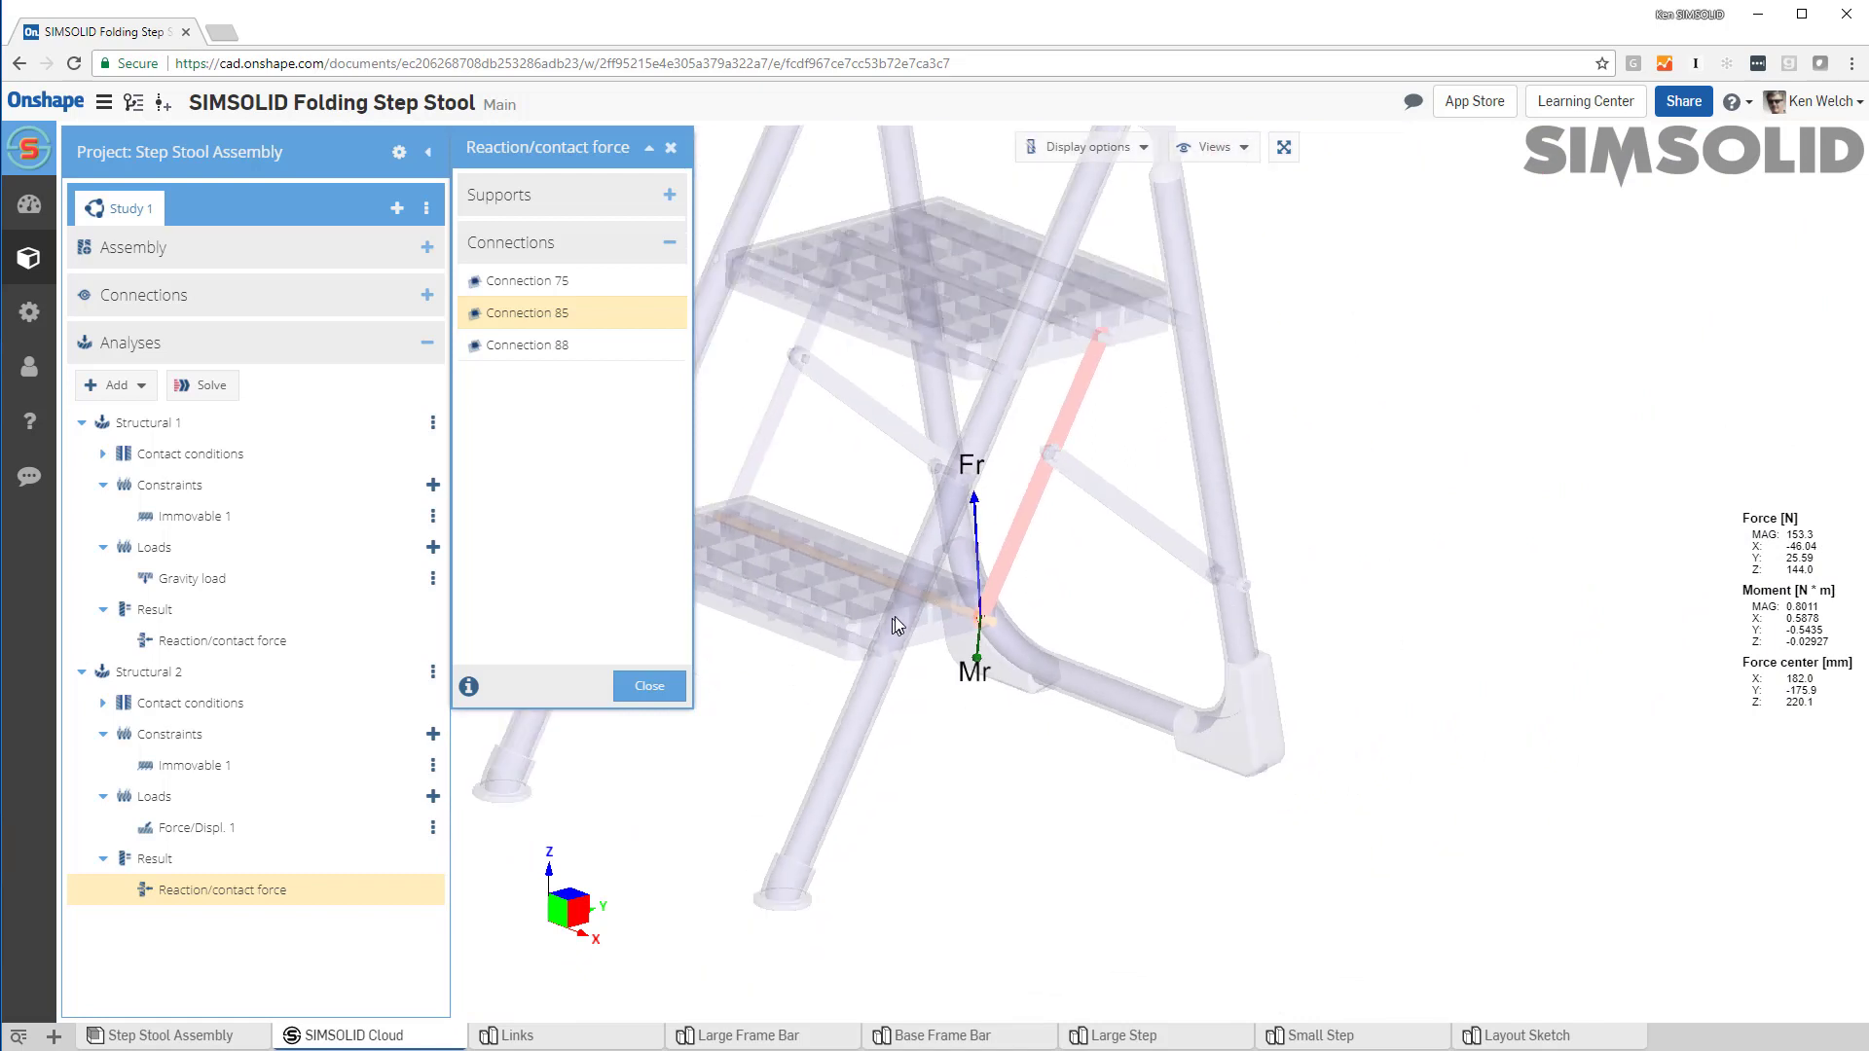
mouse_move(895, 616)
left_mouse_down()
mouse_move(915, 604)
mouse_move(927, 626)
mouse_move(898, 588)
left_mouse_up()
right_click_drag(897, 588, 1140, 624)
left_click_drag(1798, 490, 786, 265)
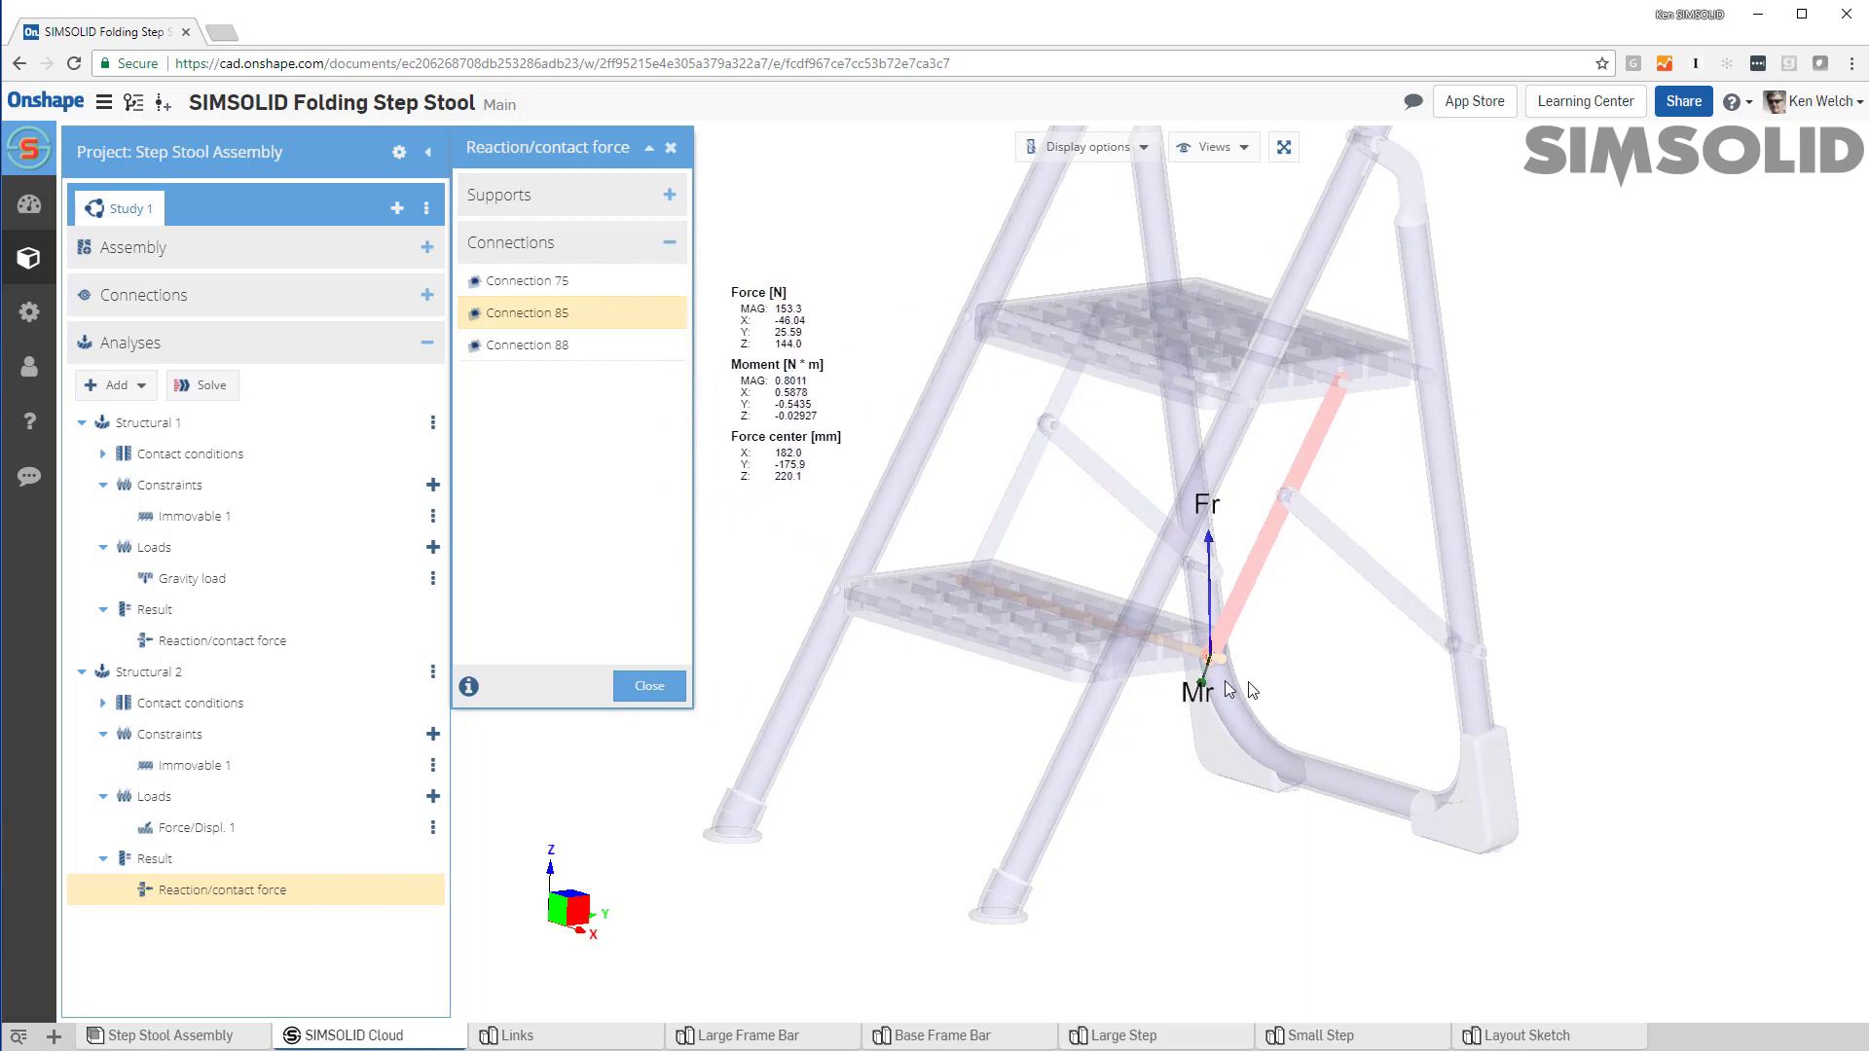